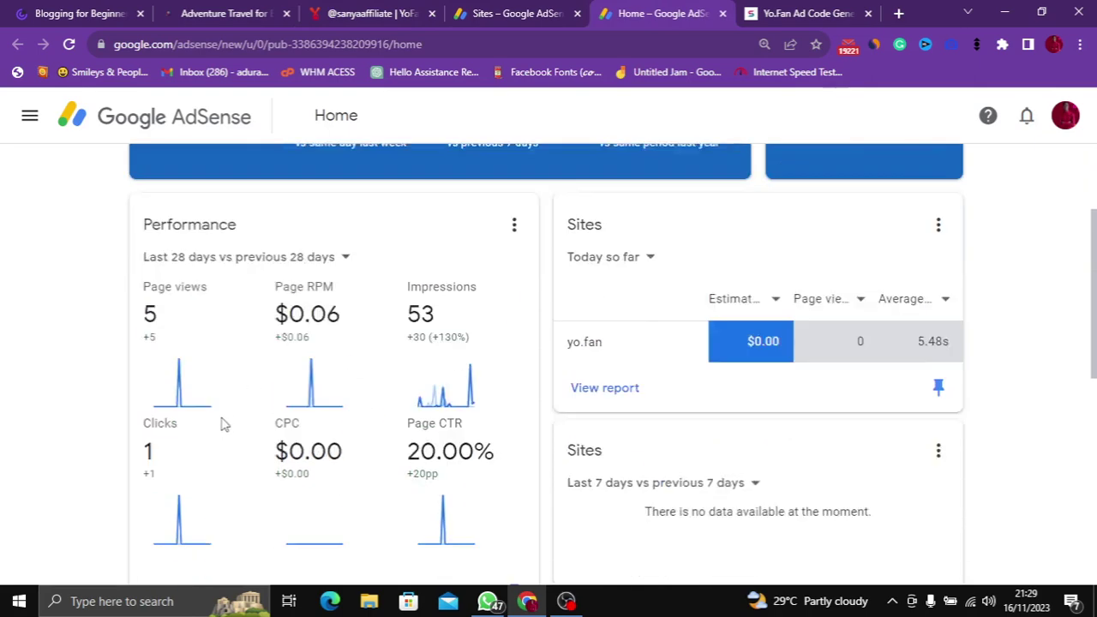
# Switch to the AdSense Sites list, where the YoFan site is Ready and myudmc.com needs attention.
pyautogui.click(514, 13)
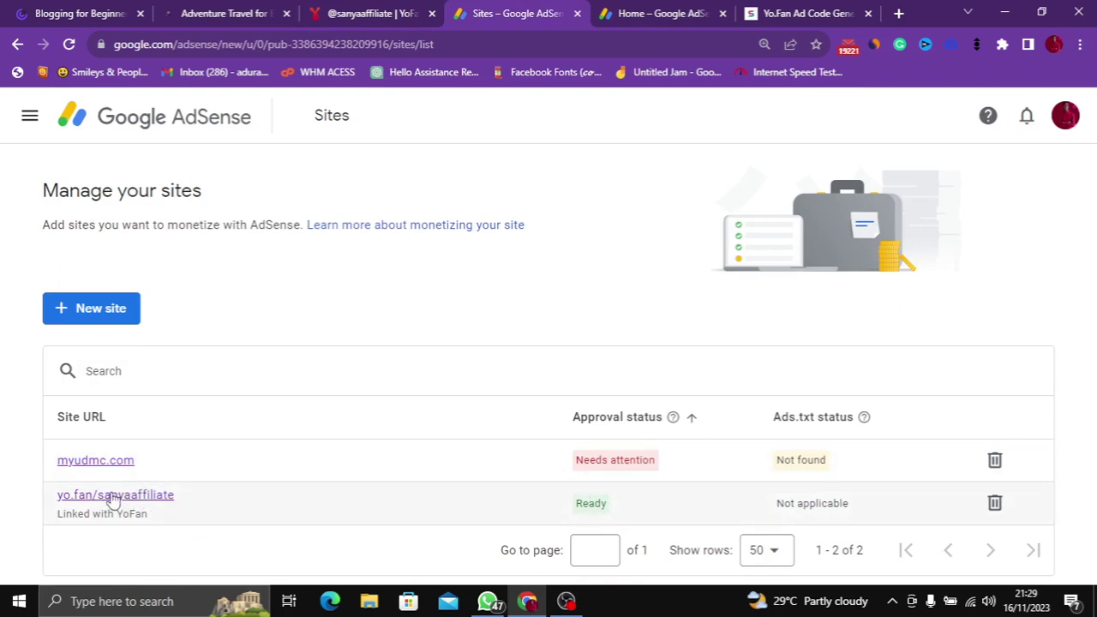
# Browse the YoFan profile's posts, each showing 0 likes and 285 views.
pyautogui.click(349, 12)
pyautogui.scroll(-12, 509, 352)
pyautogui.scroll(-15, 509, 355)
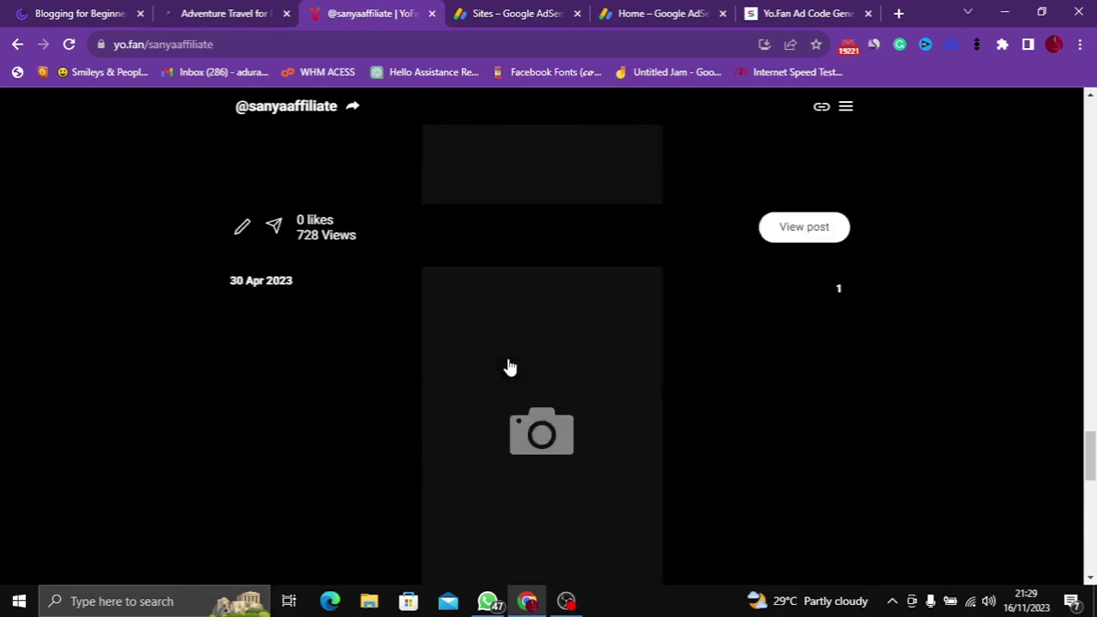
pyautogui.scroll(-3, 509, 366)
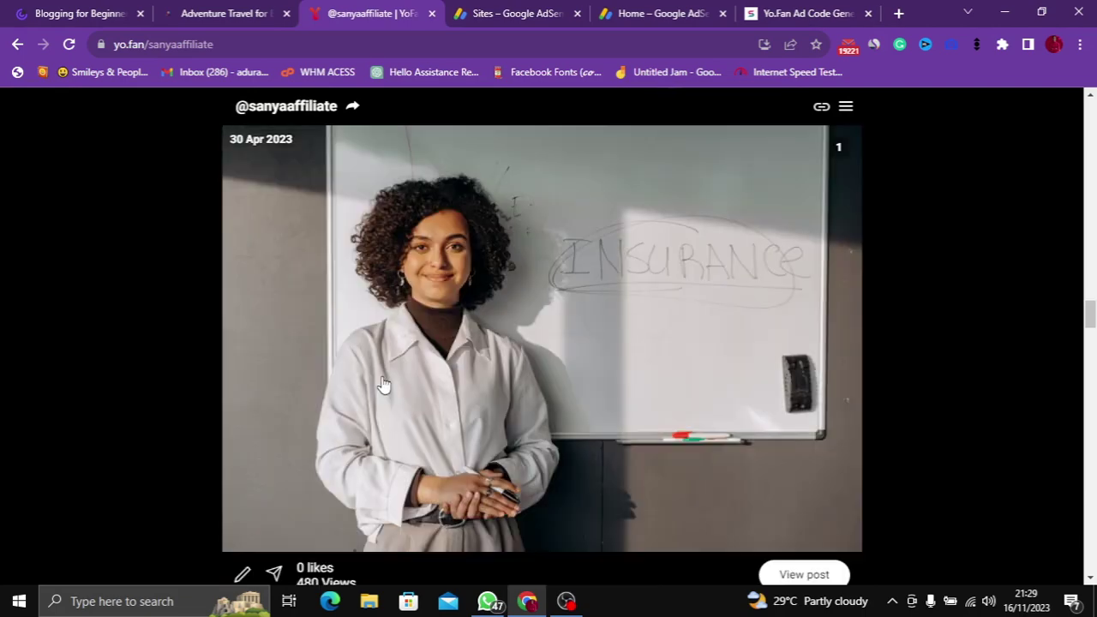
pyautogui.scroll(-5, 383, 381)
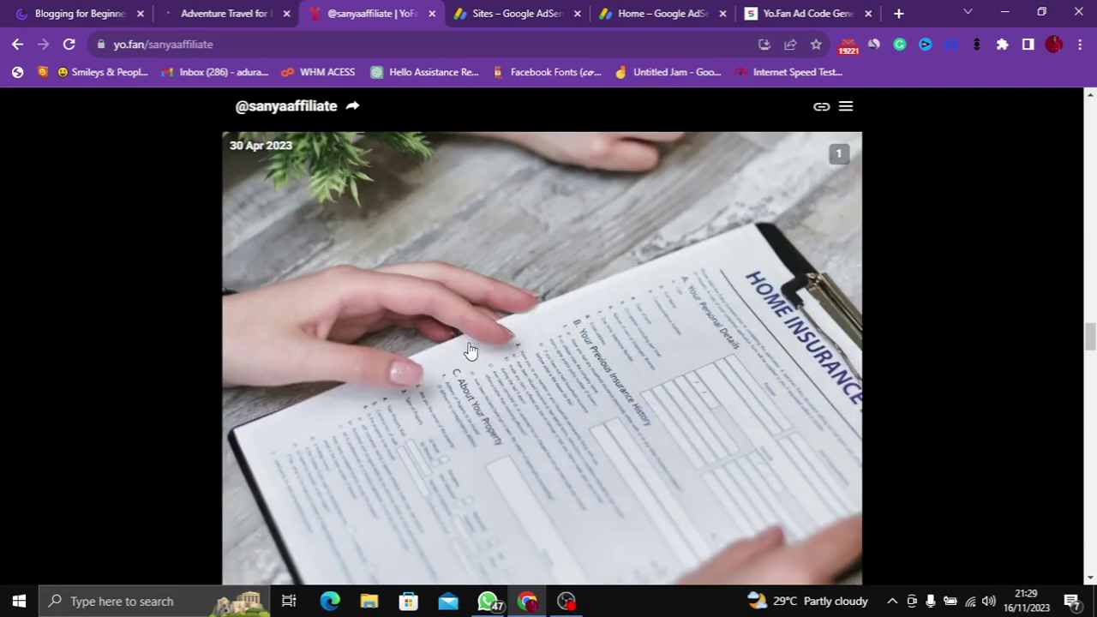
pyautogui.scroll(-10, 469, 351)
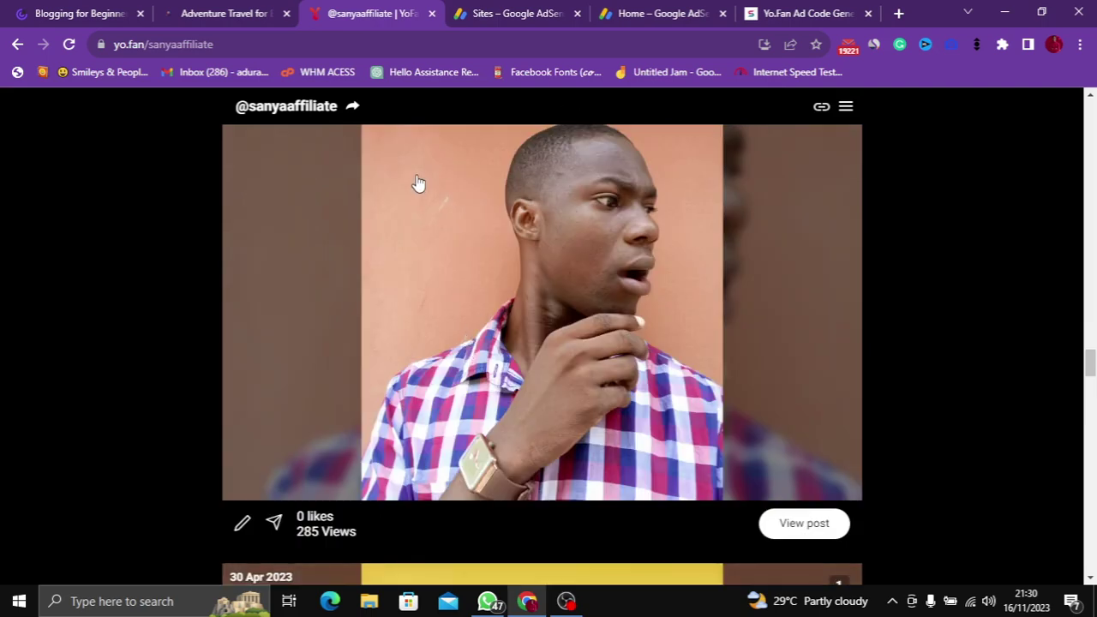
pyautogui.click(506, 14)
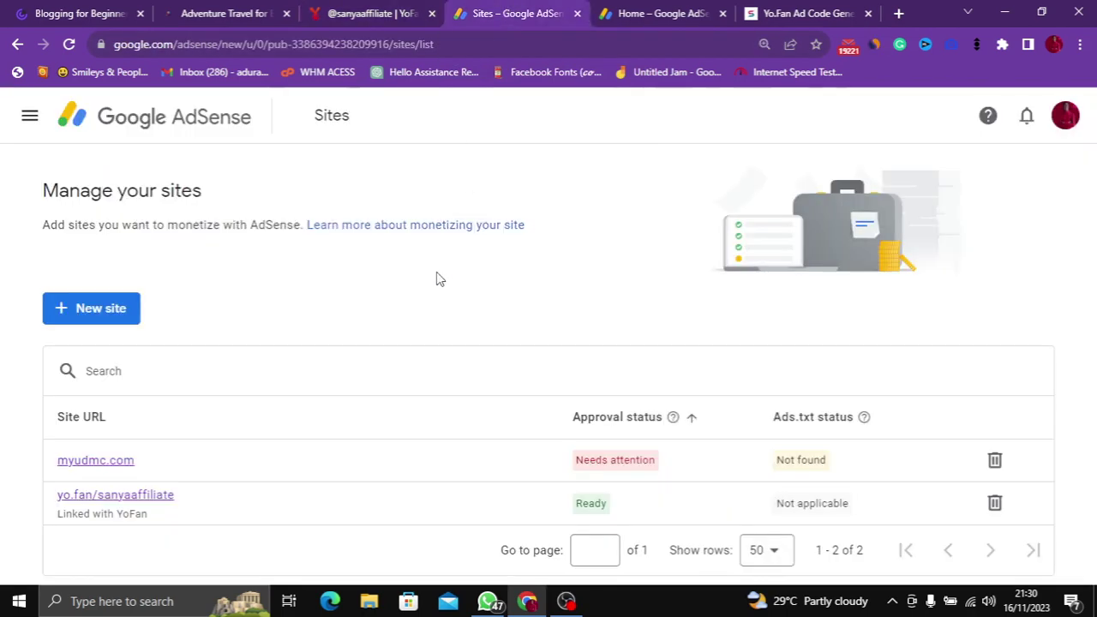
# Review the AdSense Home dashboard's $0.00 estimated earnings, $21.37 balance and yo.fan site.
pyautogui.click(677, 13)
pyautogui.scroll(1, 484, 347)
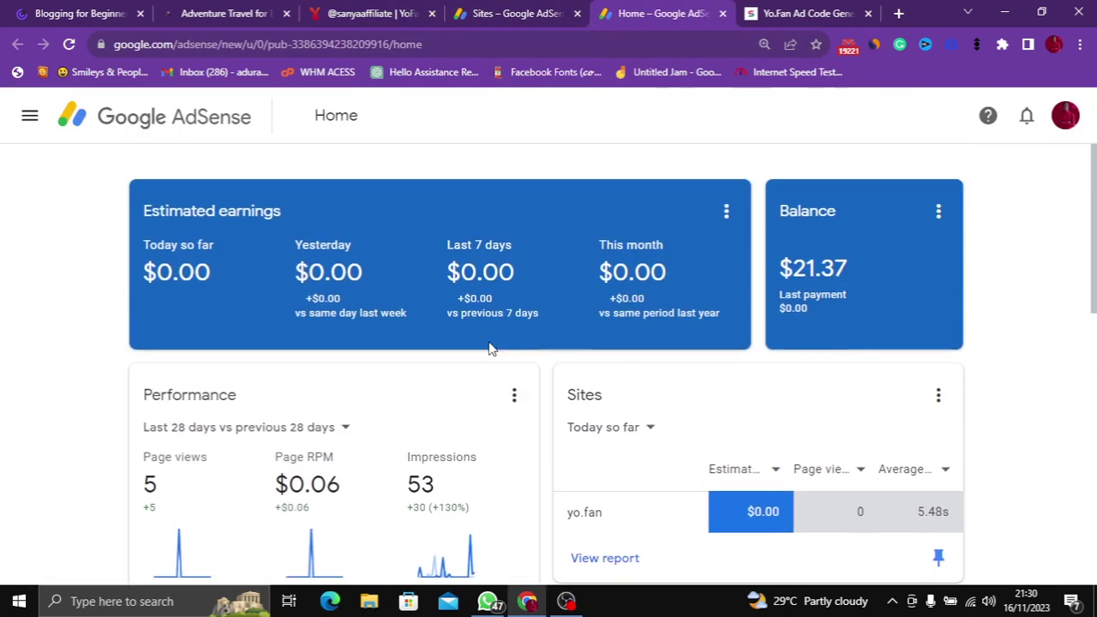
pyautogui.scroll(-3, 487, 352)
pyautogui.scroll(3, 484, 353)
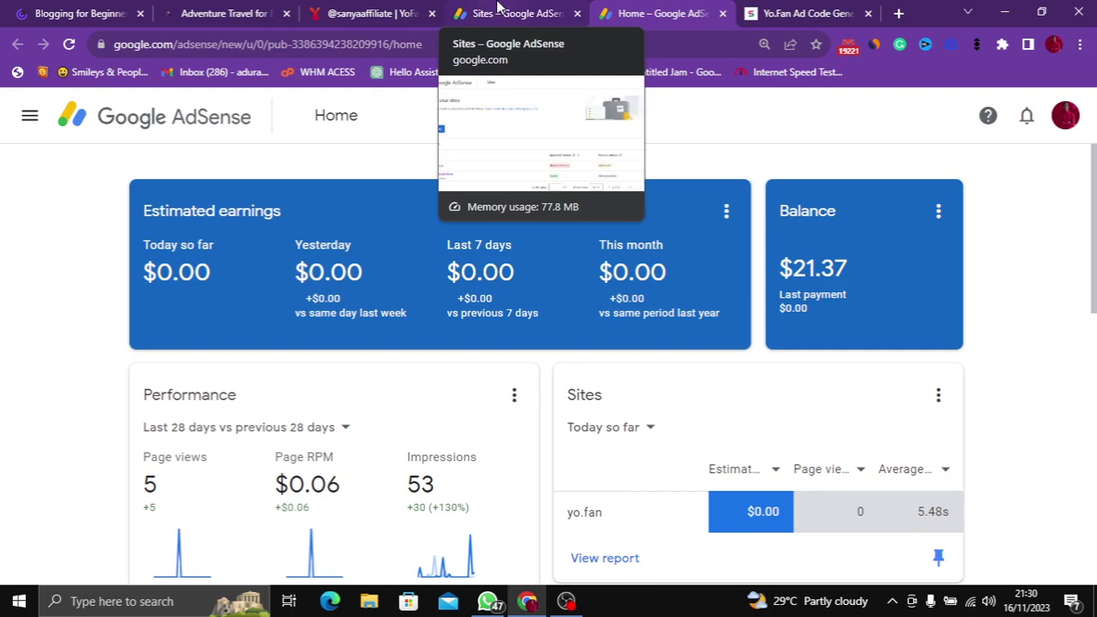
pyautogui.click(497, 11)
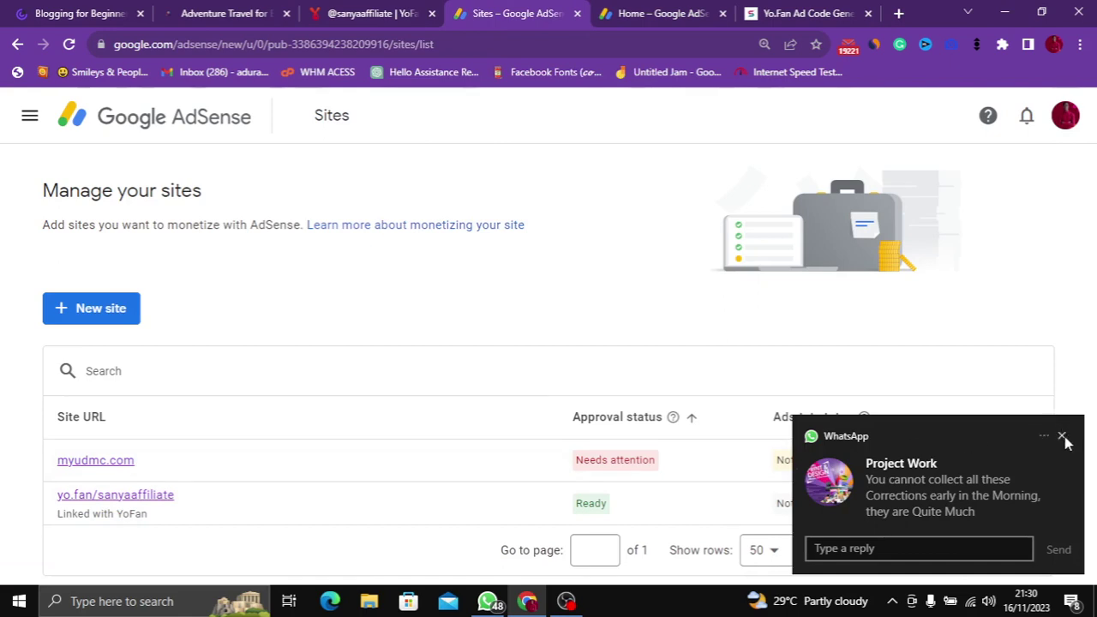
pyautogui.click(1062, 437)
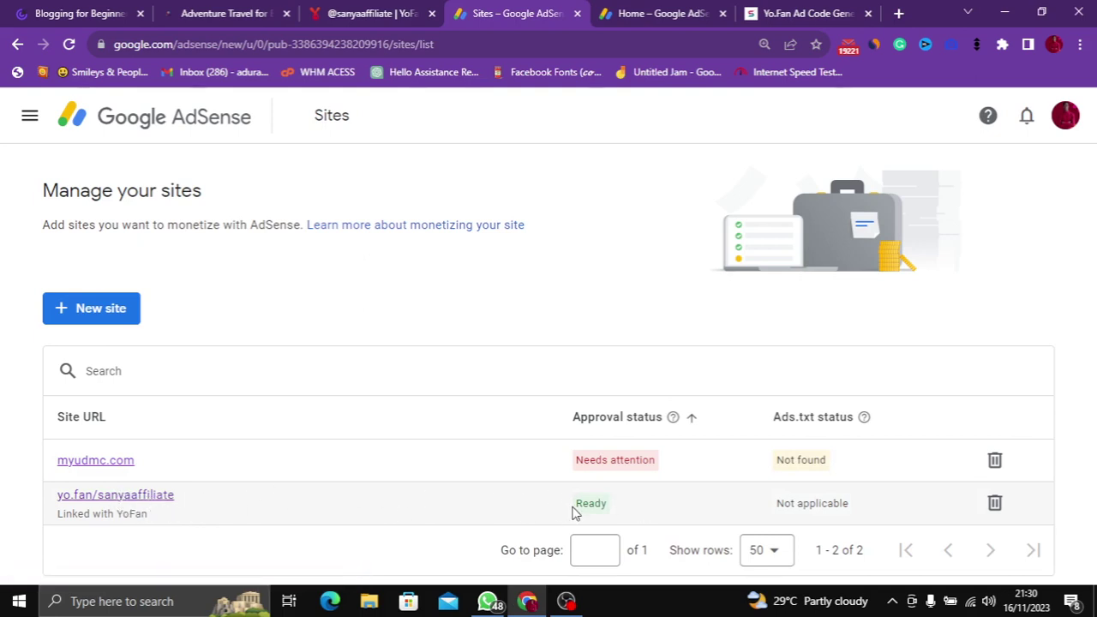
pyautogui.moveTo(579, 508); pyautogui.dragTo(642, 512)
pyautogui.click(692, 509)
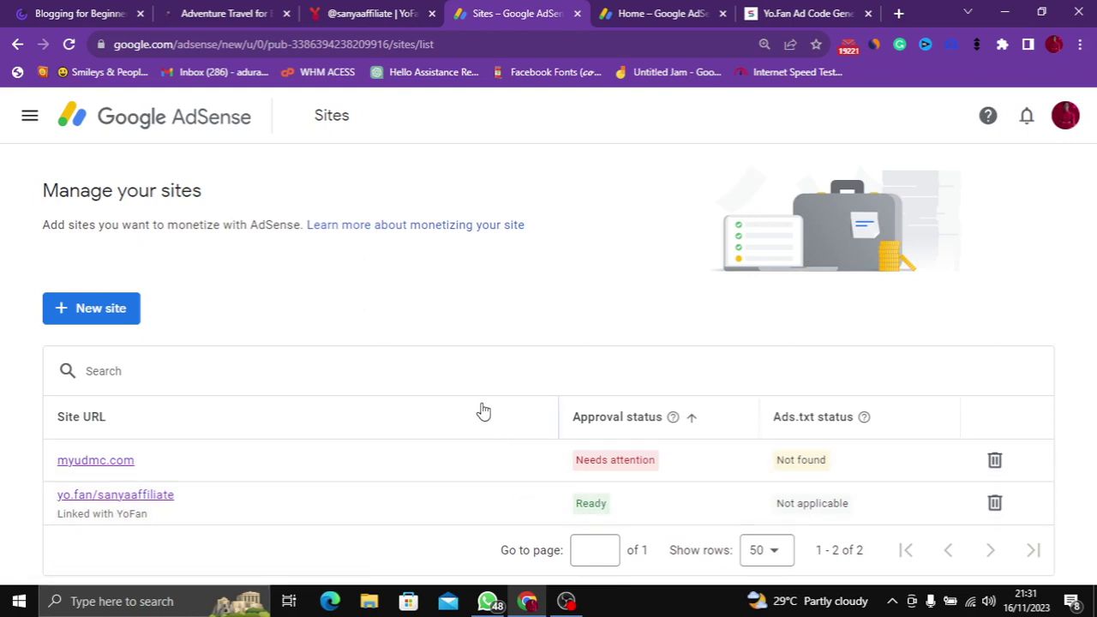
# Return to the AdSense Home dashboard and scroll to the Performance card.
pyautogui.click(656, 13)
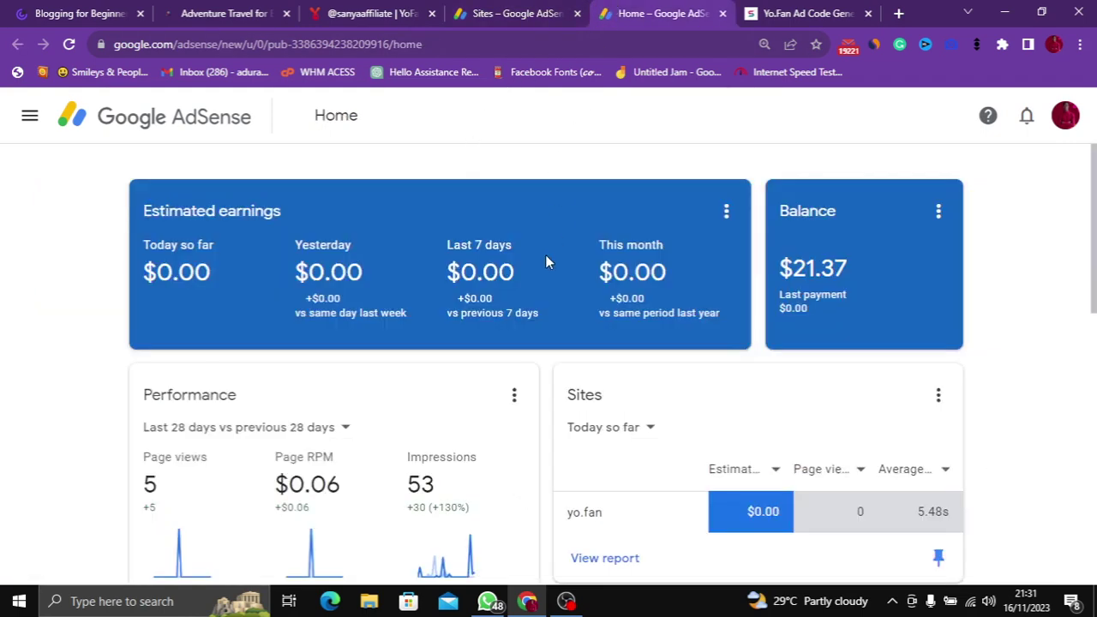
pyautogui.scroll(-2, 482, 335)
pyautogui.scroll(1, 420, 416)
pyautogui.scroll(-2, 465, 364)
pyautogui.scroll(2, 416, 408)
pyautogui.scroll(-2, 270, 454)
pyautogui.scroll(3, 266, 445)
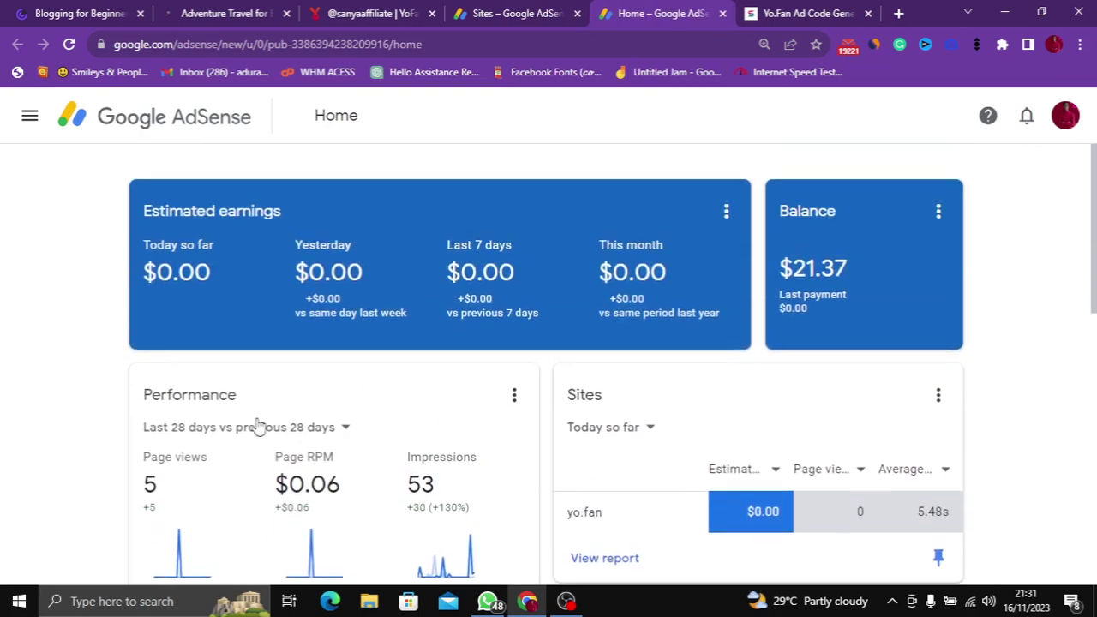
# Switch the Performance period to Today so far, showing 6 impressions and 0 clicks.
pyautogui.click(213, 427)
pyautogui.click(250, 293)
pyautogui.scroll(-2, 477, 390)
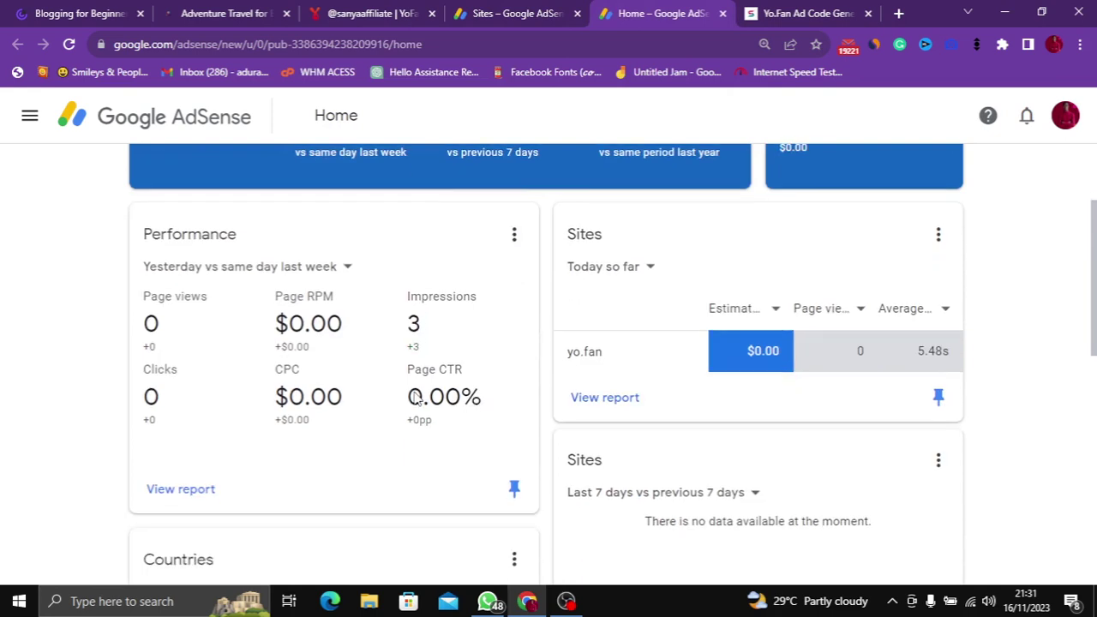
pyautogui.click(246, 267)
pyautogui.click(250, 293)
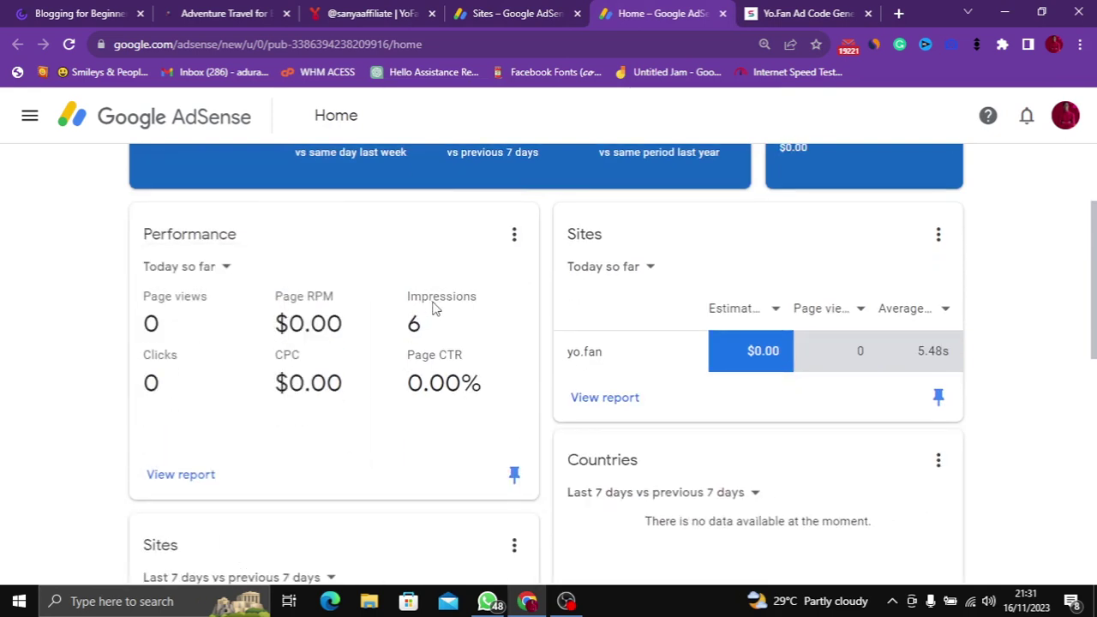
pyautogui.scroll(2, 432, 309)
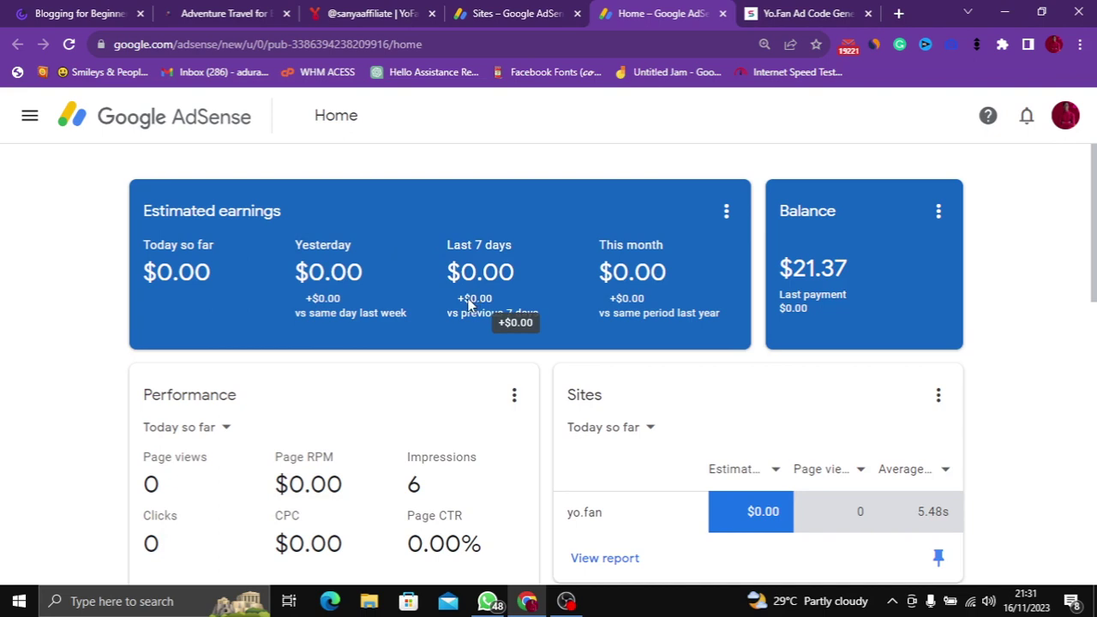
# Reveal the full https address of the YoFan profile page.
pyautogui.click(370, 13)
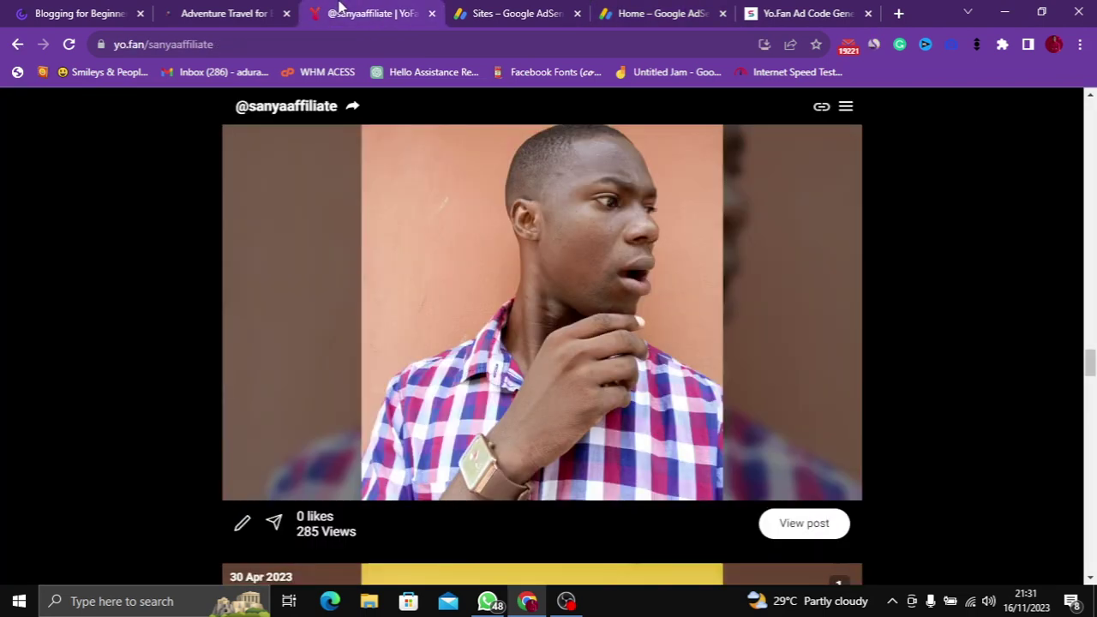
pyautogui.click(243, 47)
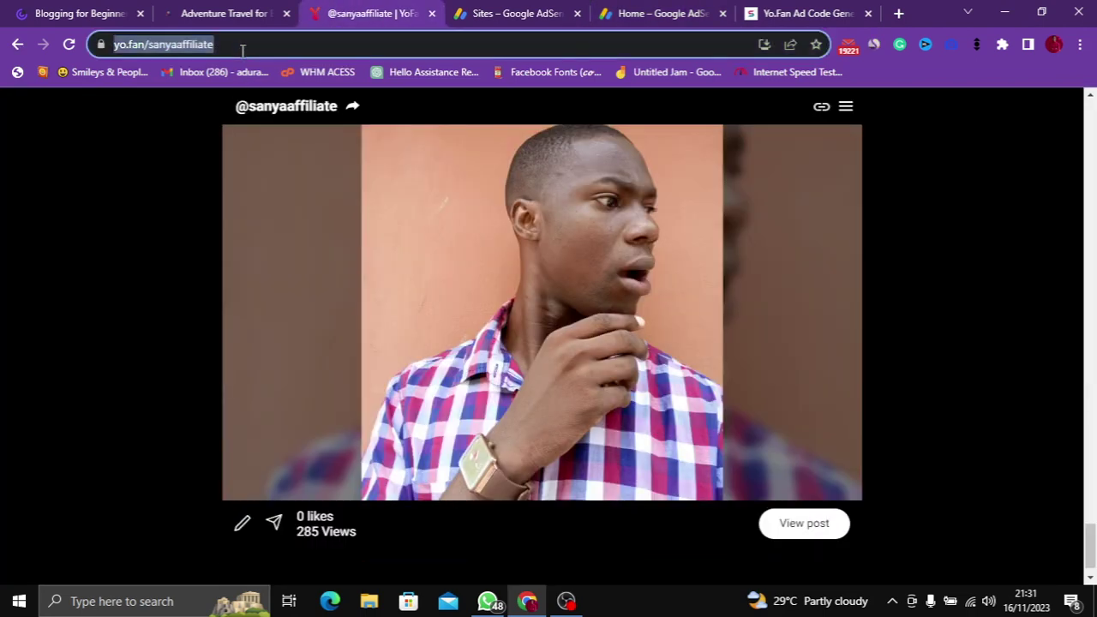
pyautogui.click(199, 50)
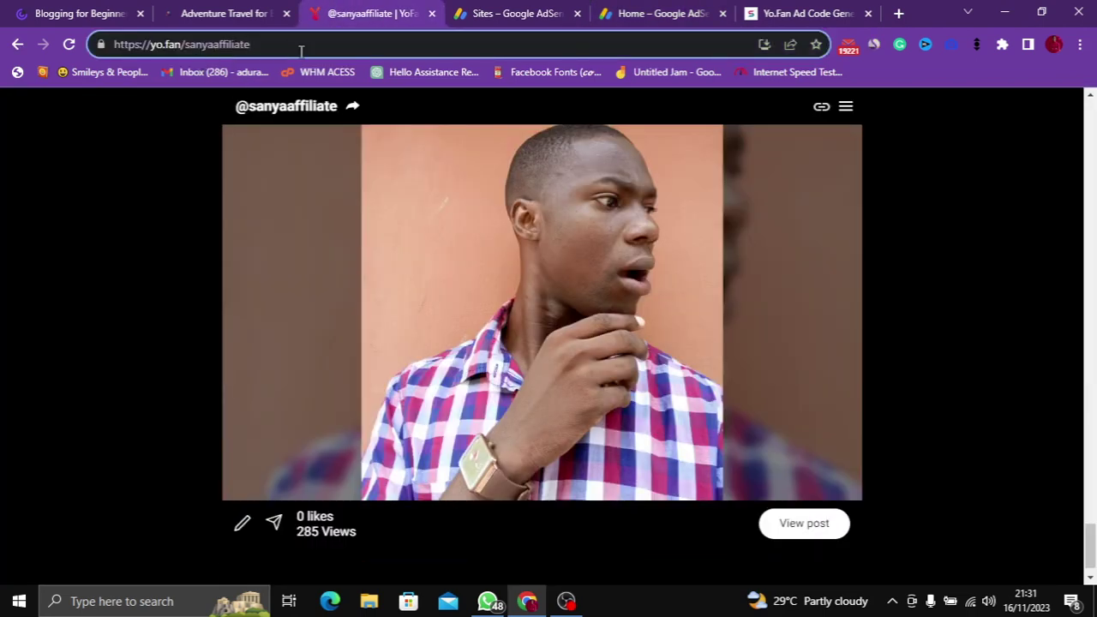
pyautogui.scroll(-10, 820, 326)
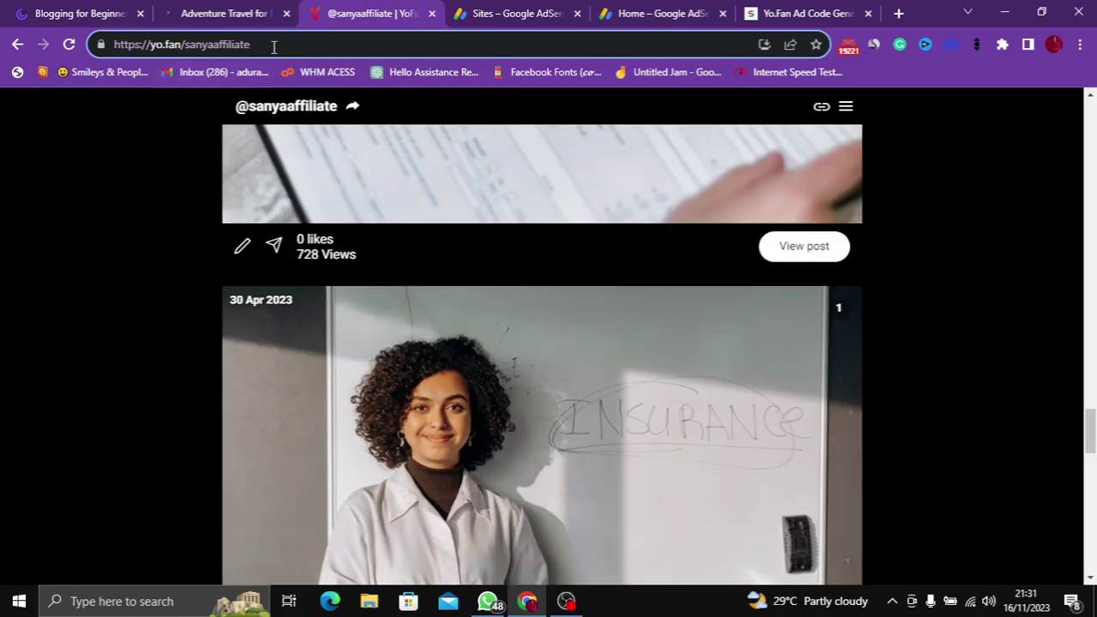
# Open AdSense Account > Settings and select the pub- publisher ID in the address bar.
pyautogui.click(653, 13)
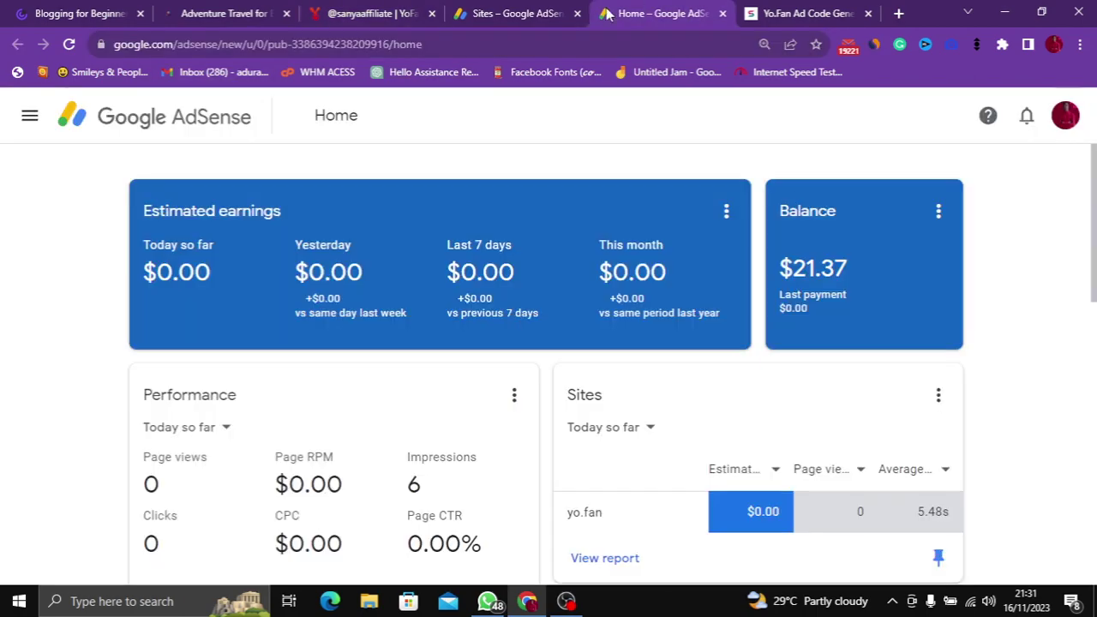
pyautogui.click(29, 116)
pyautogui.scroll(-2, 85, 291)
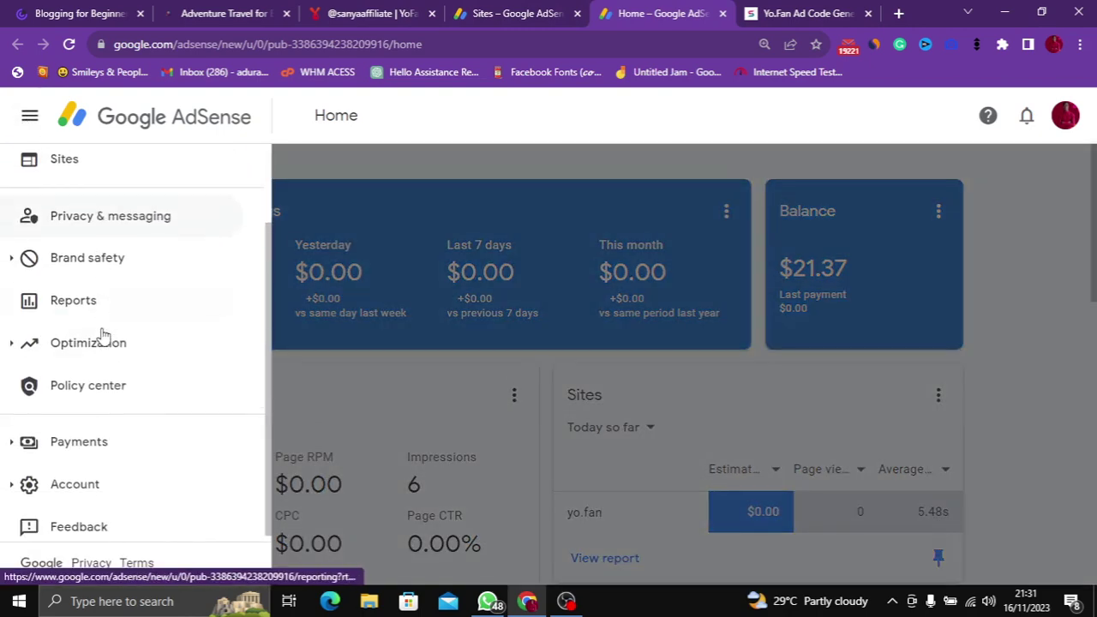
pyautogui.click(103, 485)
pyautogui.click(116, 519)
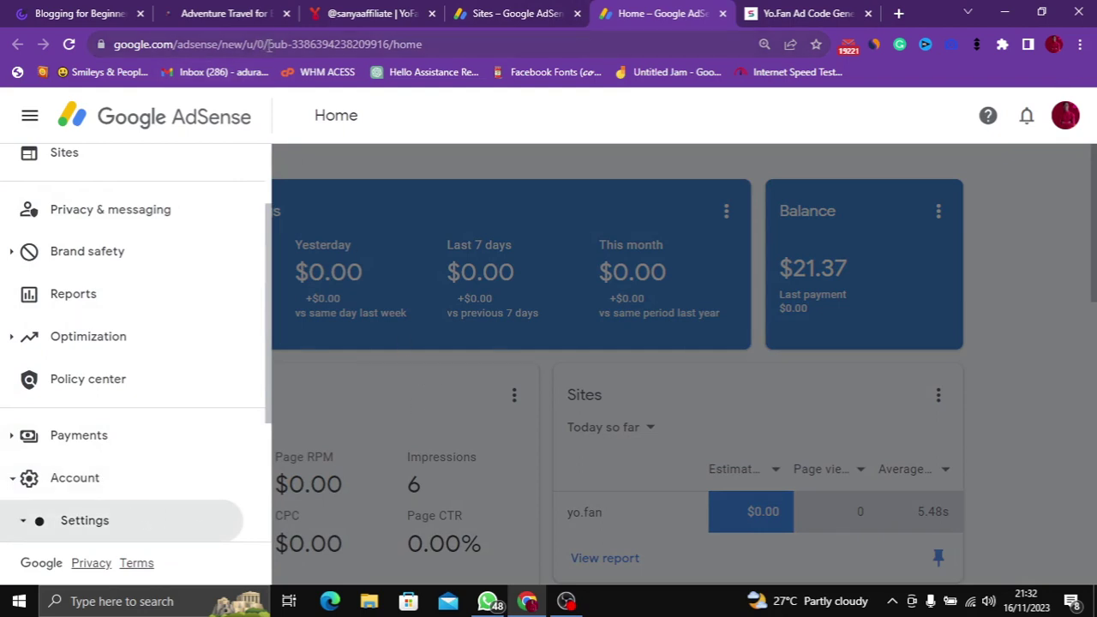
pyautogui.moveTo(269, 45); pyautogui.dragTo(390, 44)
pyautogui.hotkey('ctrl', 'c')
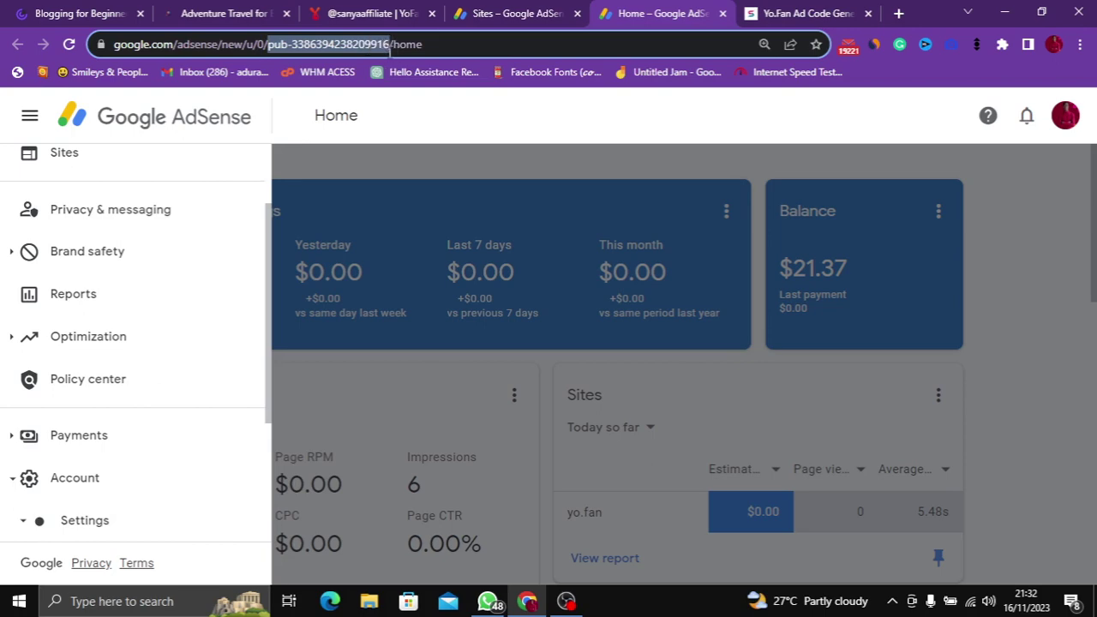
pyautogui.click(523, 171)
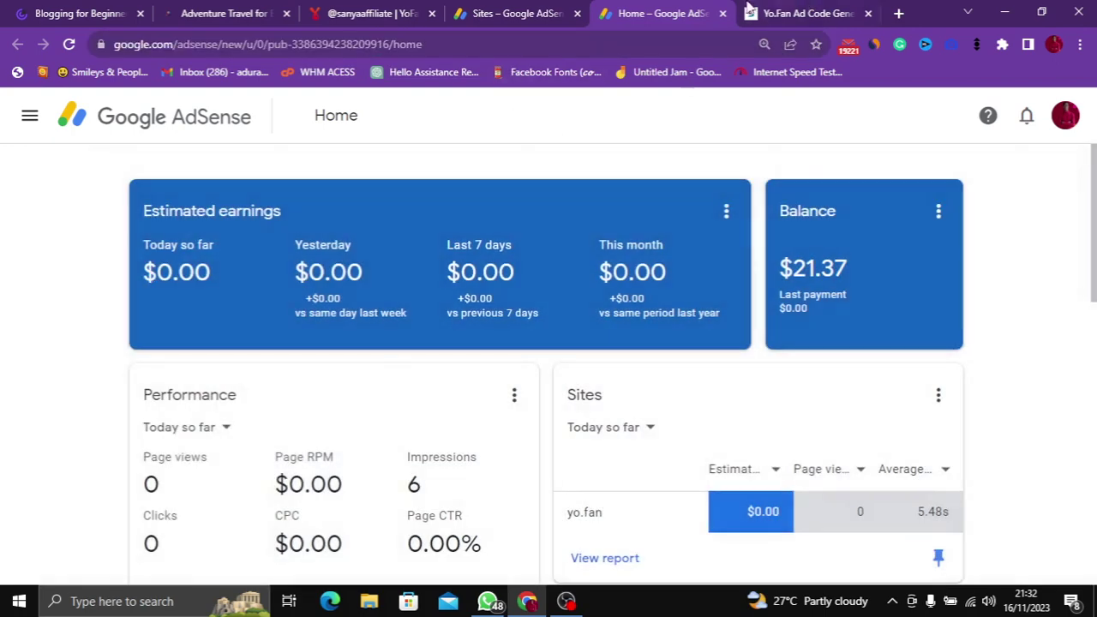
pyautogui.click(804, 10)
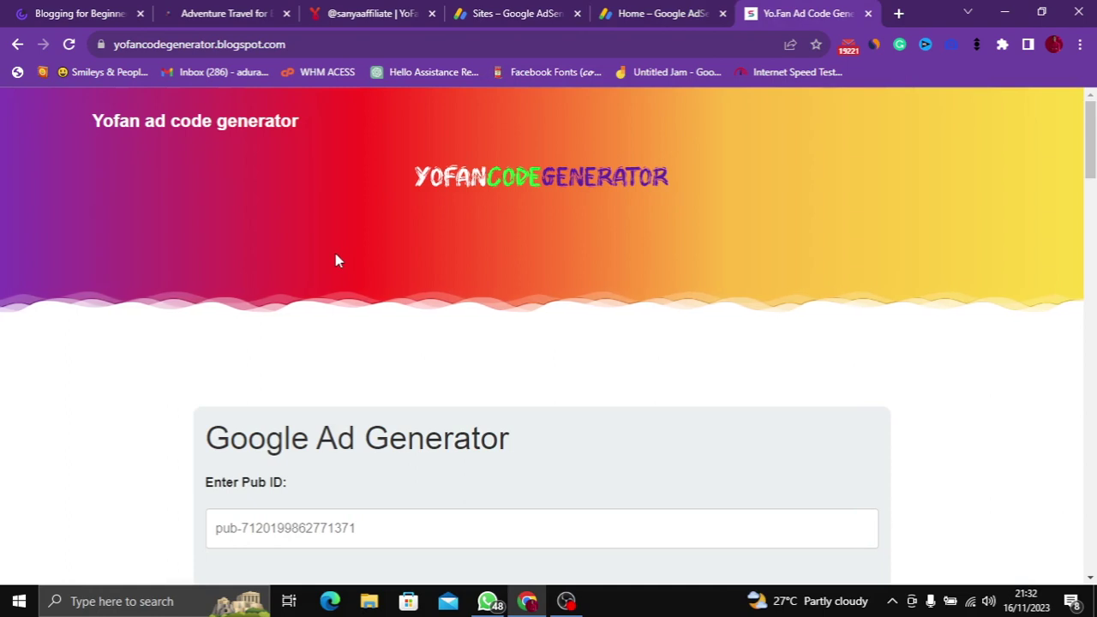
# Paste the AdSense publisher ID into the generator's Enter Pub ID field.
pyautogui.scroll(-2, 336, 261)
pyautogui.scroll(1, 336, 260)
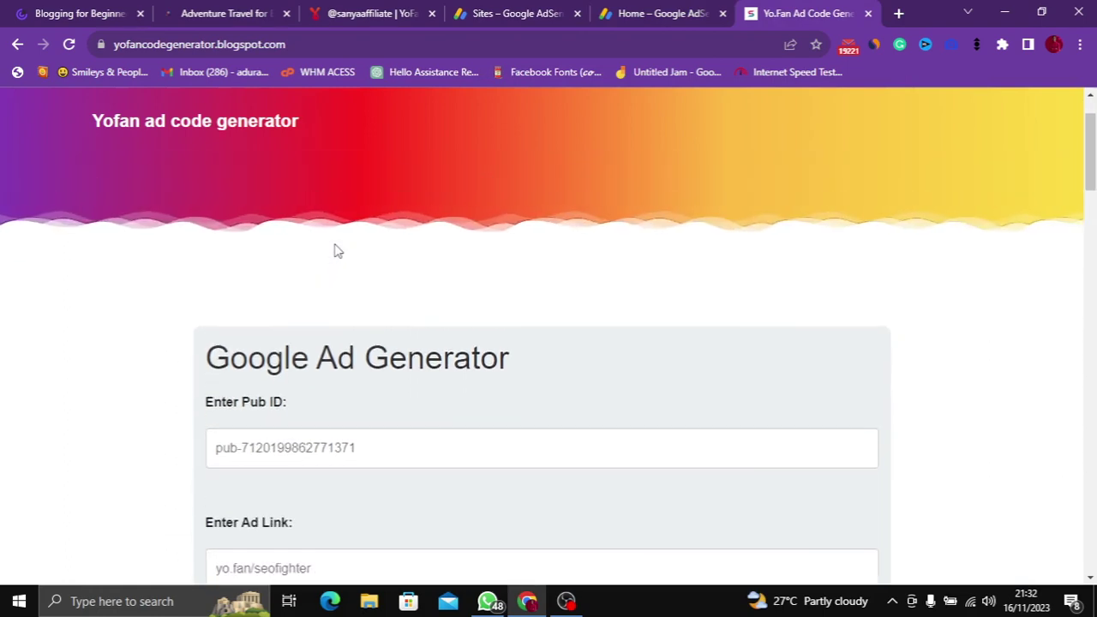
pyautogui.scroll(1, 332, 240)
pyautogui.scroll(-2, 334, 239)
pyautogui.scroll(1, 334, 239)
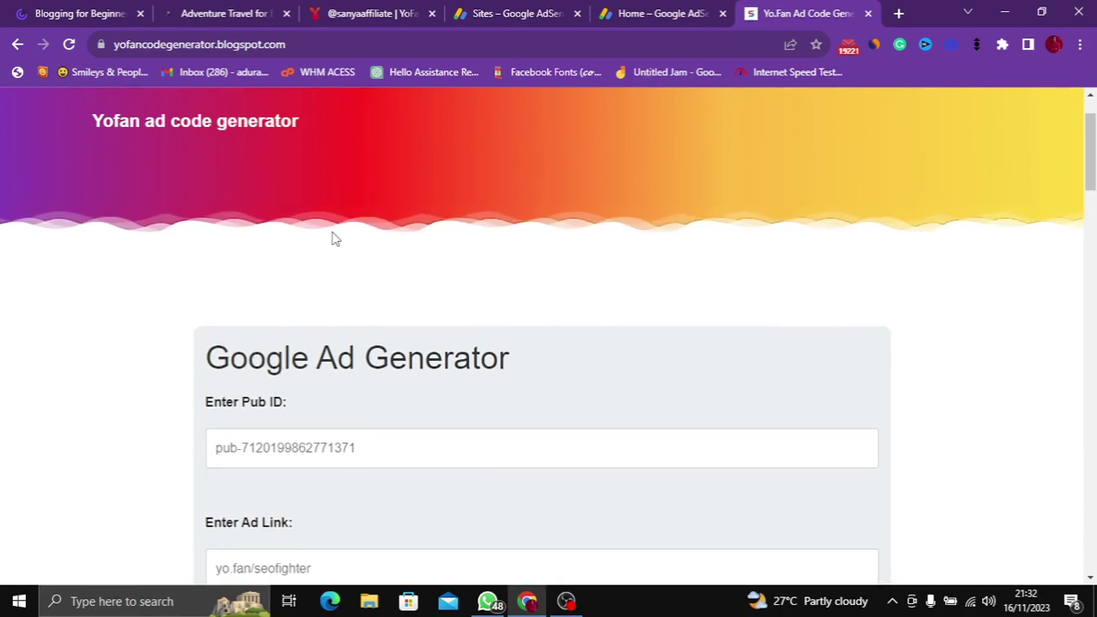
pyautogui.scroll(-1, 335, 239)
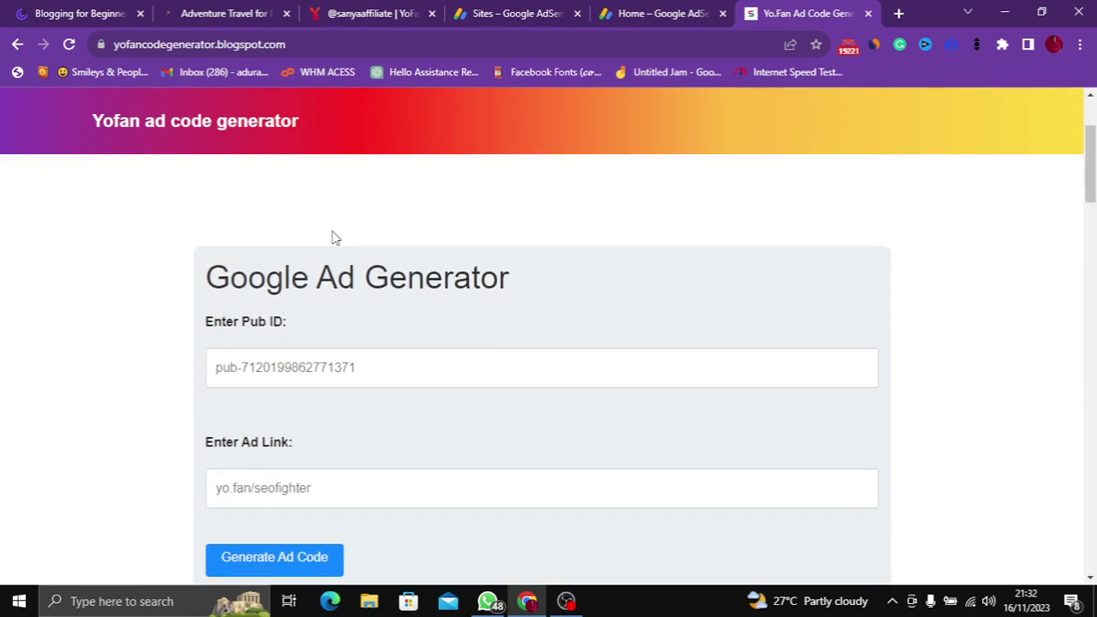
pyautogui.click(284, 371)
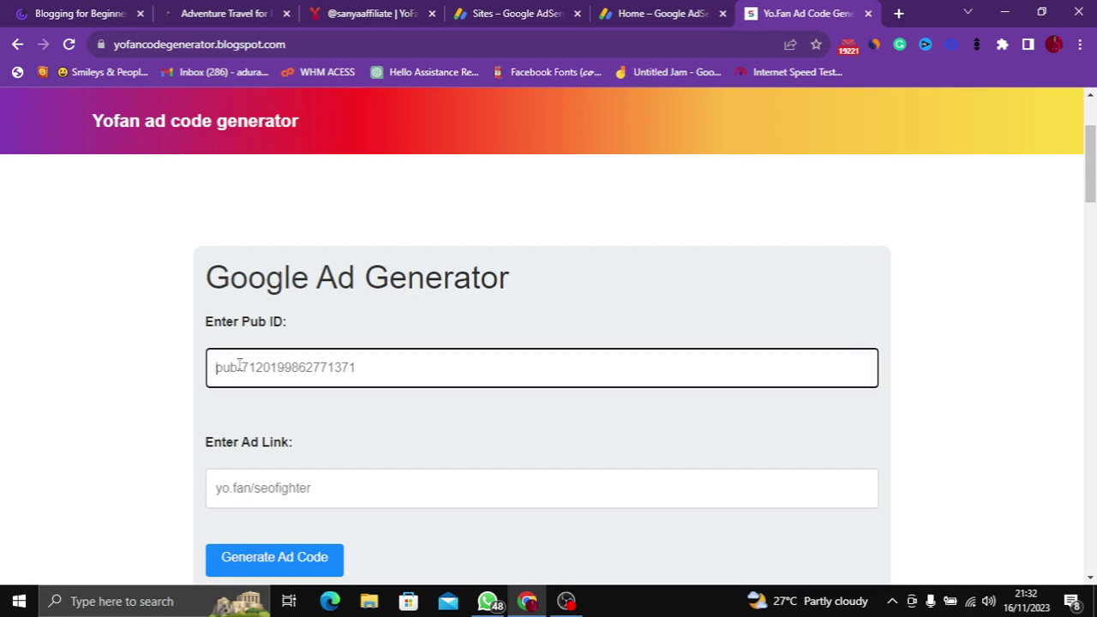
pyautogui.scroll(-1, 172, 171)
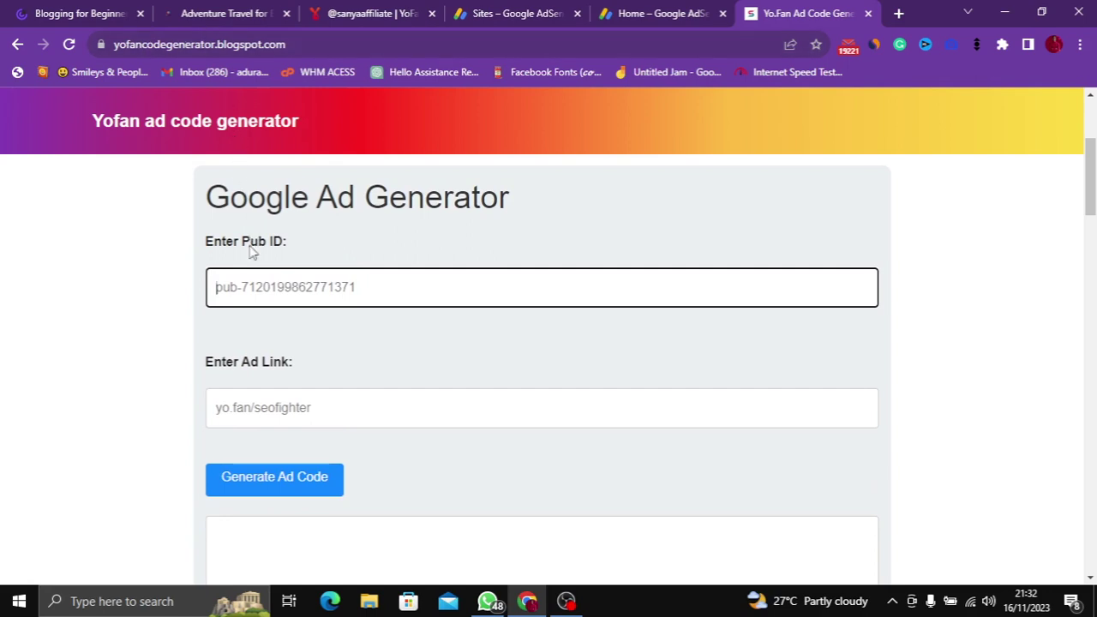
pyautogui.hotkey('ctrl', 'v')
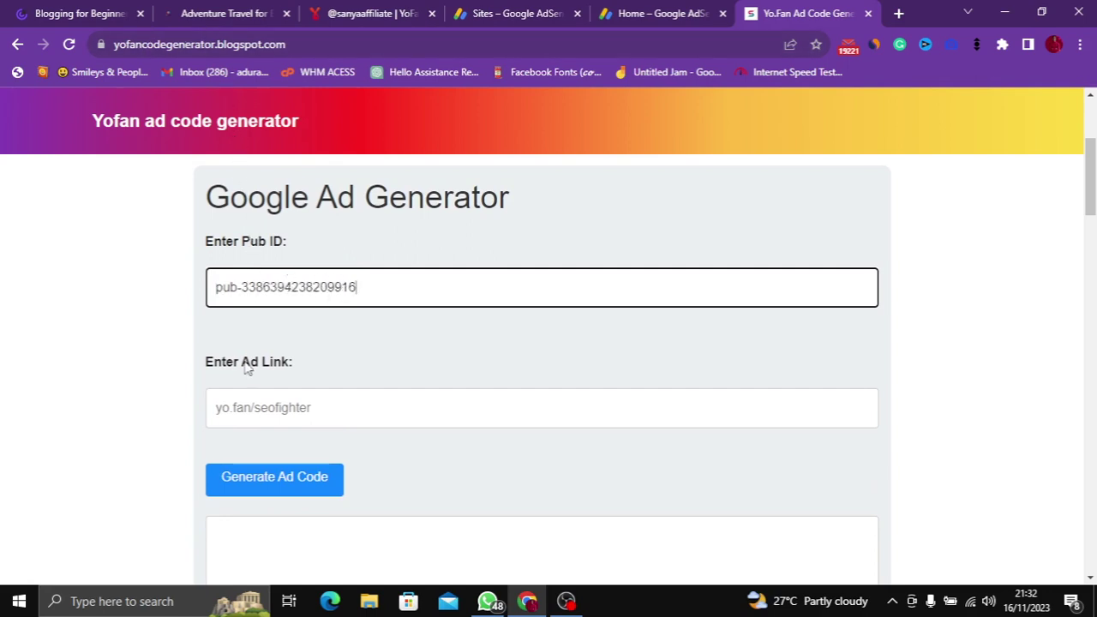
pyautogui.click(249, 394)
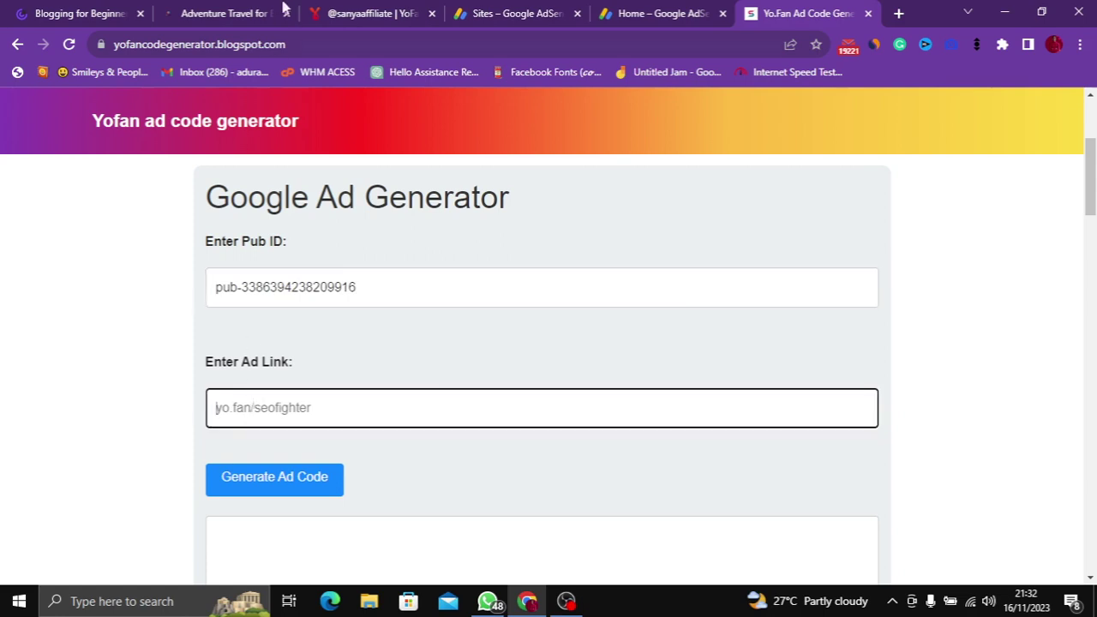
# Copy the yo.fan profile URL and paste it into Enter Ad Link.
pyautogui.click(369, 13)
pyautogui.moveTo(271, 43); pyautogui.dragTo(117, 30)
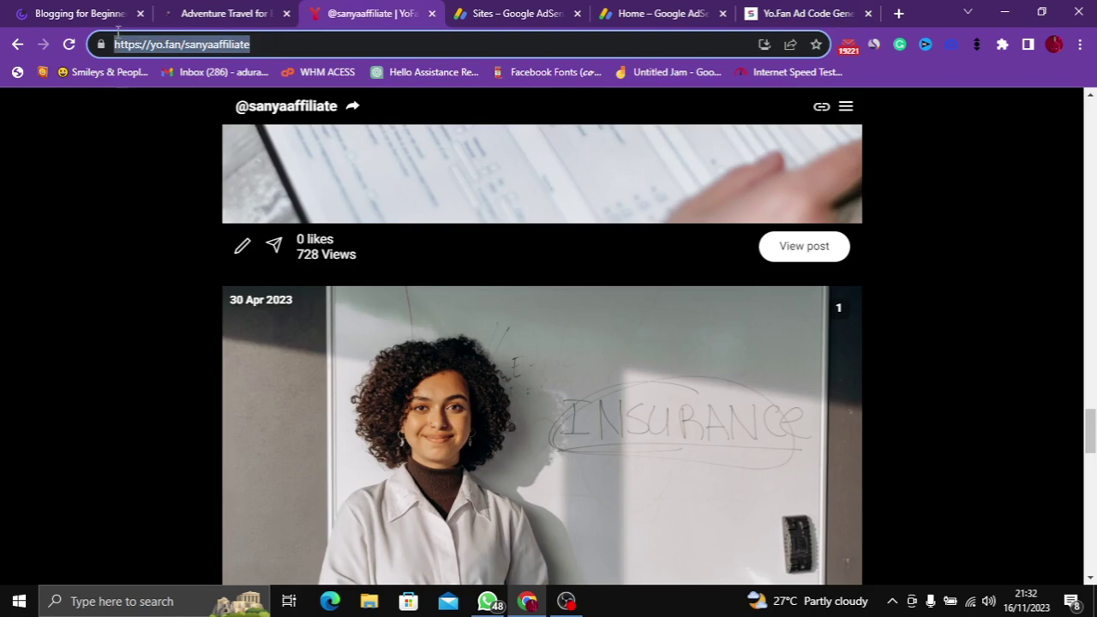
pyautogui.rightClick(156, 41)
pyautogui.click(212, 149)
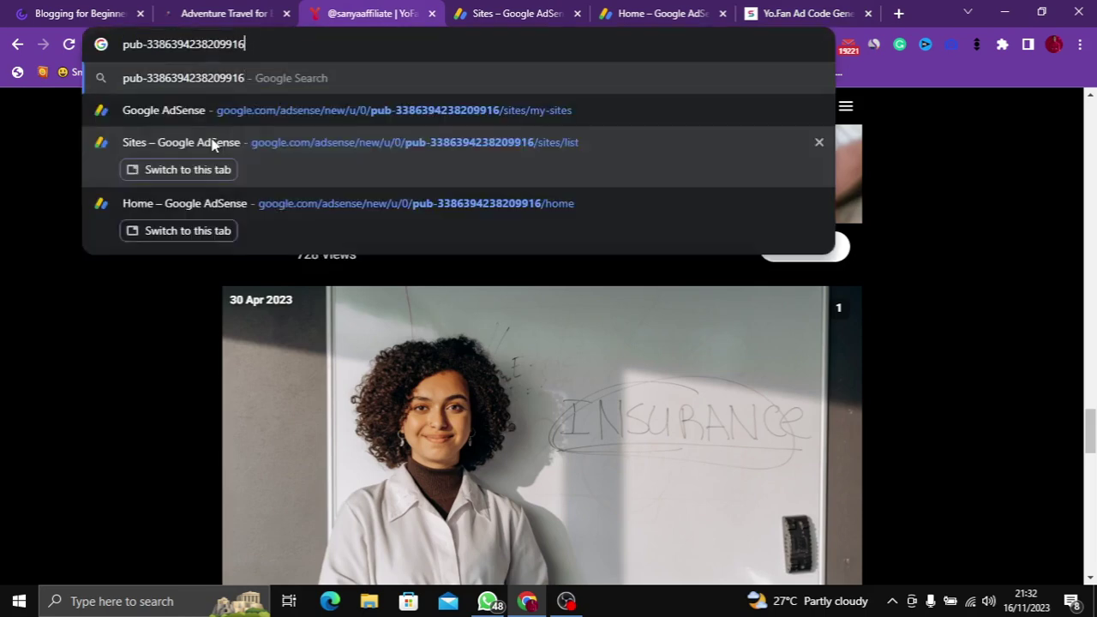
pyautogui.click(15, 184)
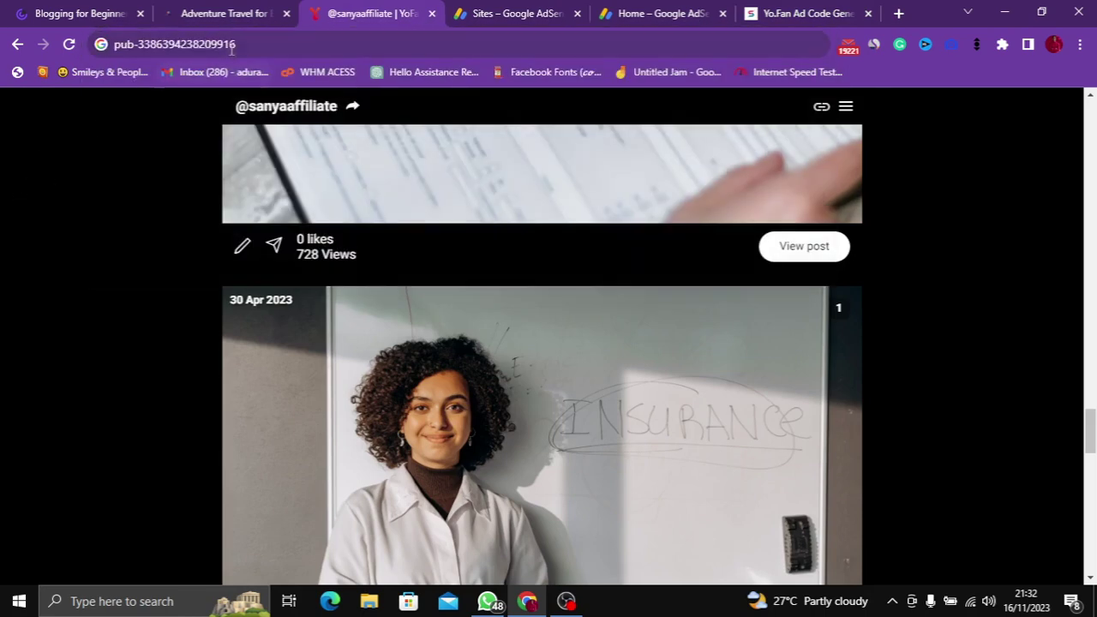
pyautogui.click(68, 44)
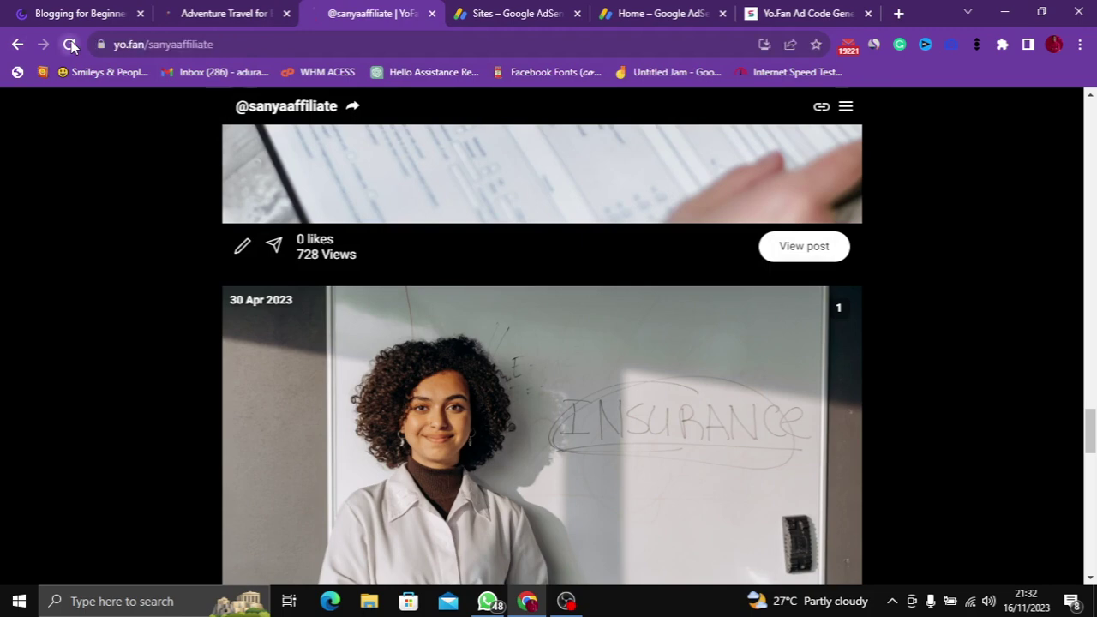
pyautogui.click(240, 47)
pyautogui.hotkey('ctrl', 'c')
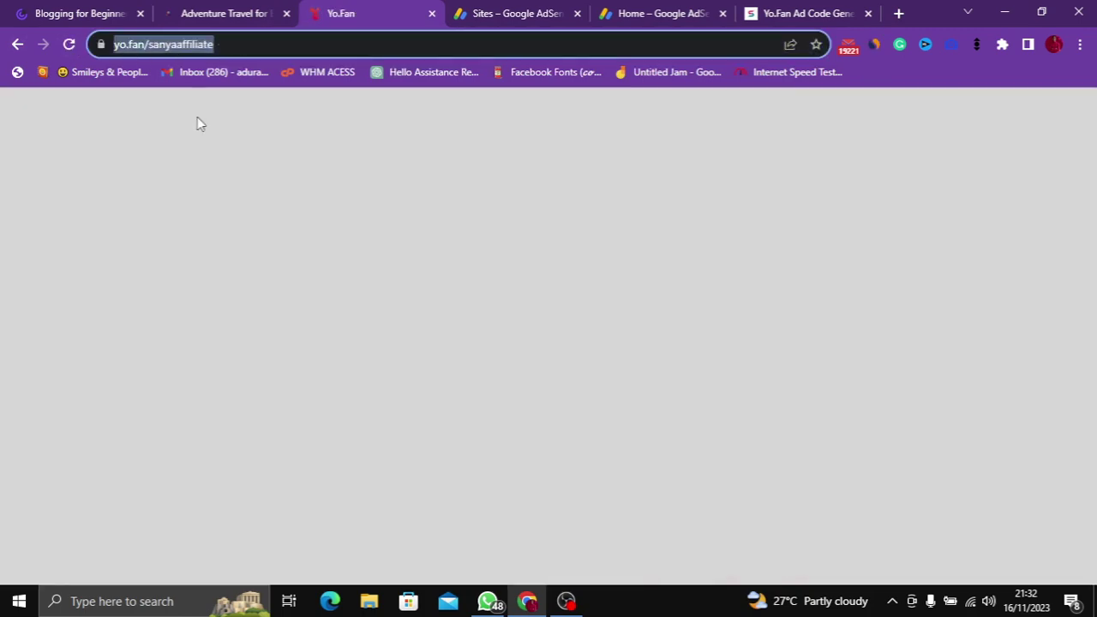
pyautogui.click(201, 151)
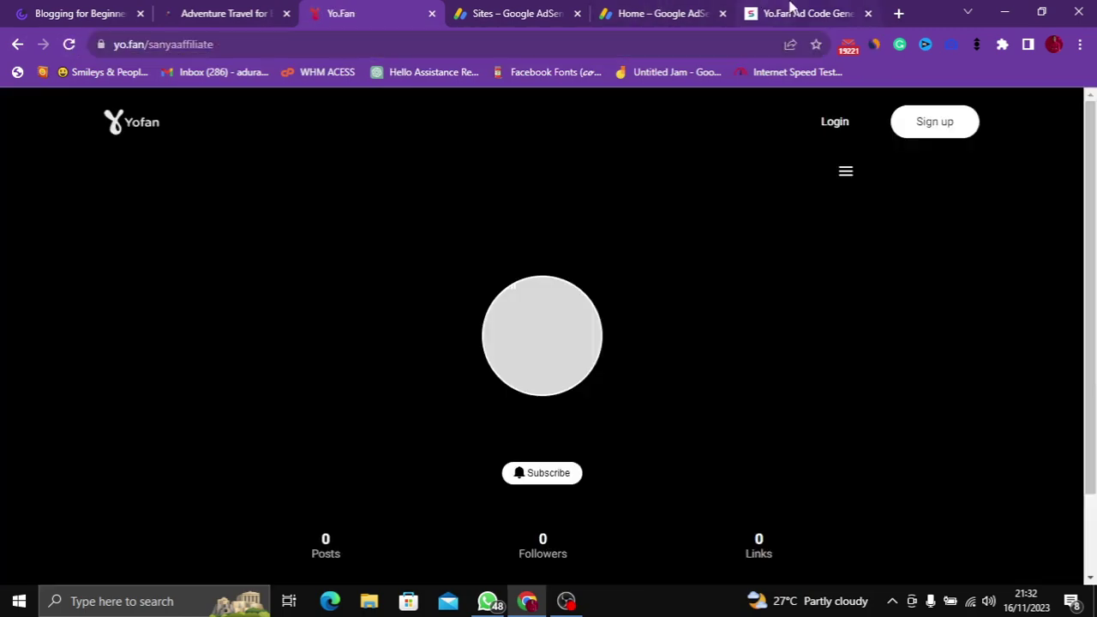
pyautogui.click(784, 13)
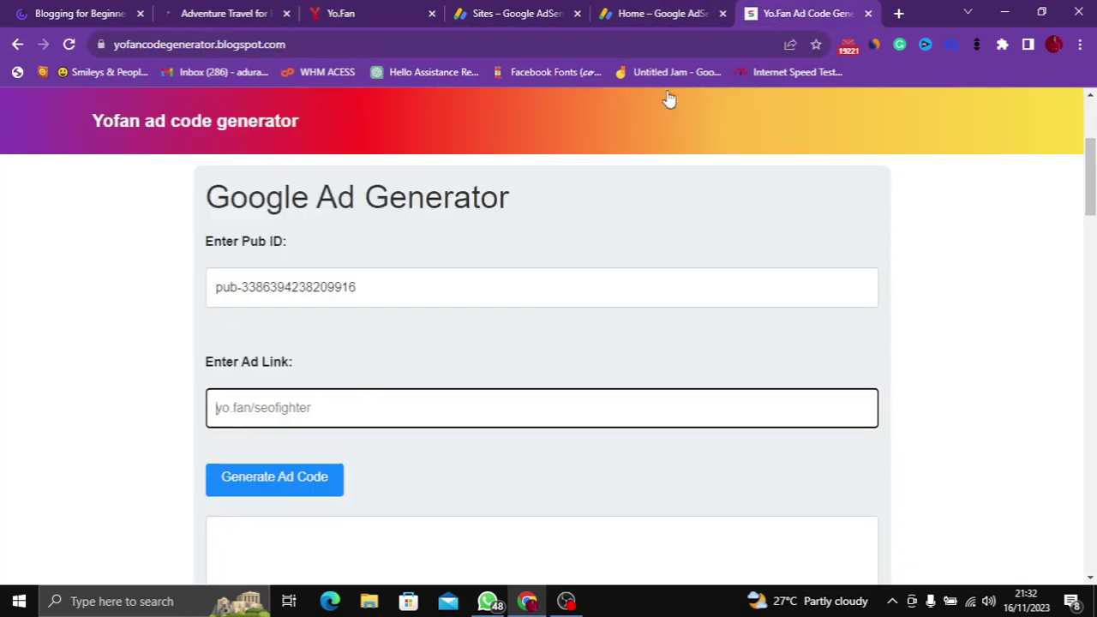
pyautogui.hotkey('ctrl', 'v')
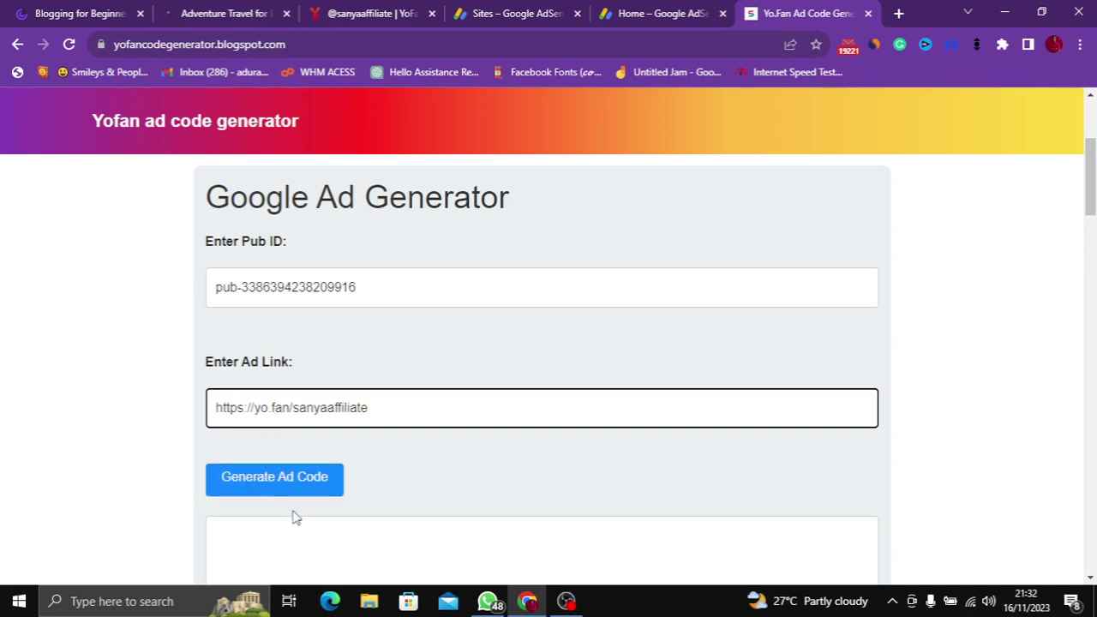
# Generate the ad HTML code and copy it with Copy HTML Code.
pyautogui.click(265, 482)
pyautogui.scroll(-2, 529, 497)
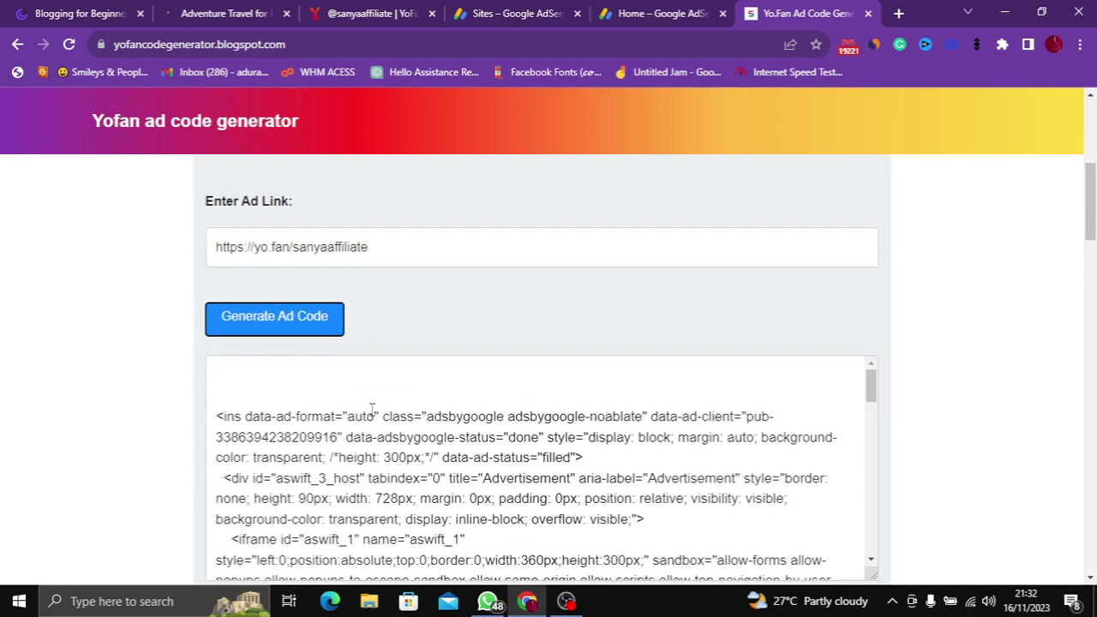
pyautogui.scroll(-1, 482, 424)
pyautogui.scroll(5, 655, 514)
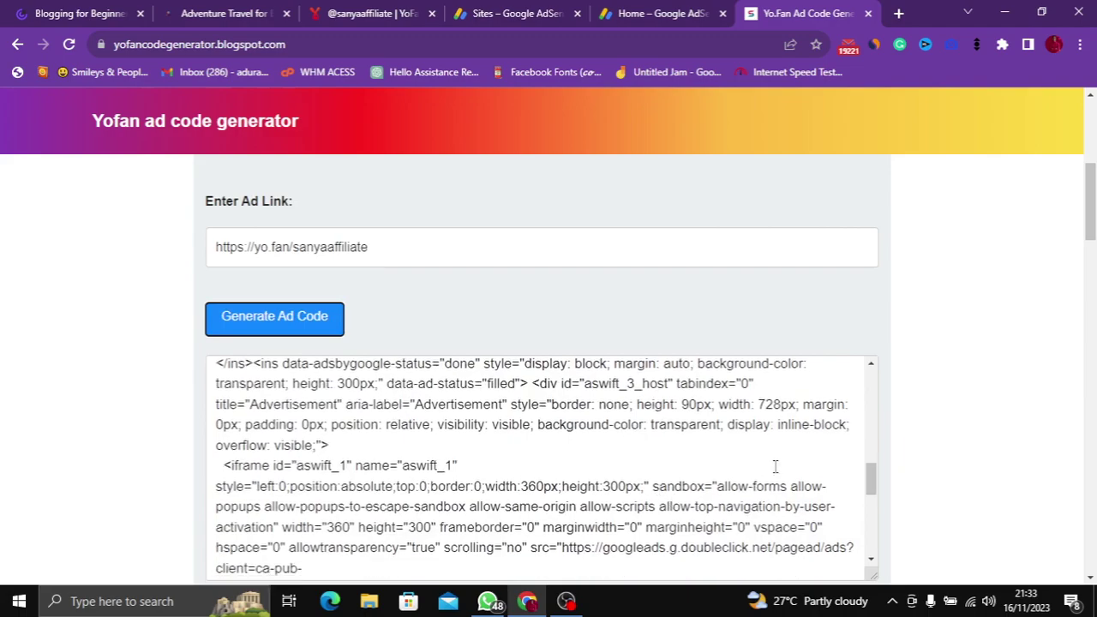
pyautogui.scroll(-10, 774, 465)
pyautogui.scroll(4, 373, 417)
pyautogui.scroll(10, 373, 417)
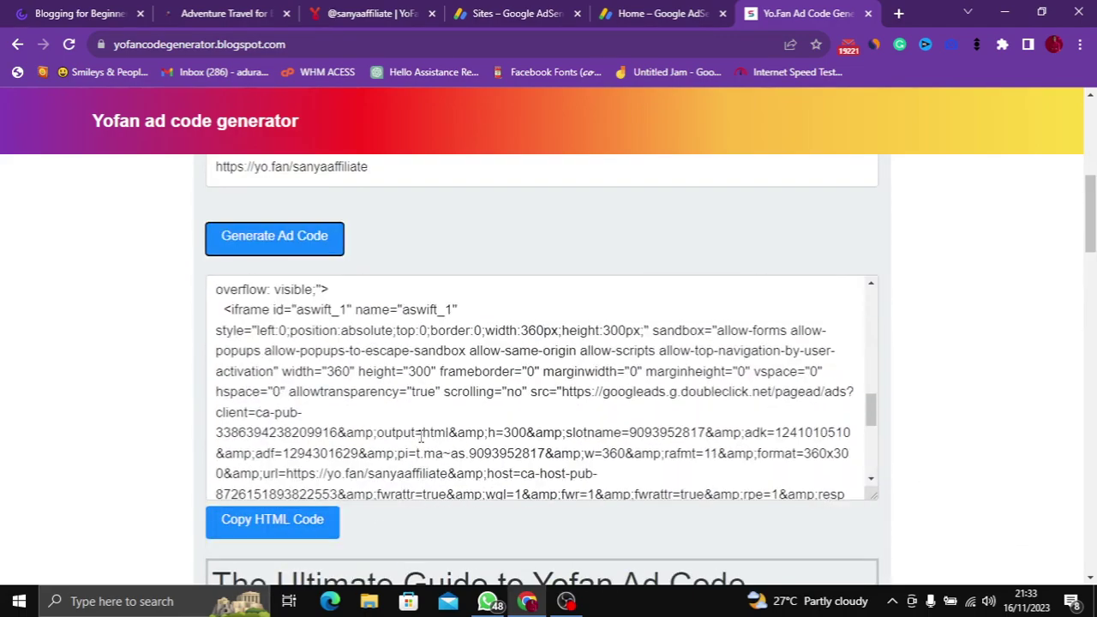
pyautogui.click(274, 527)
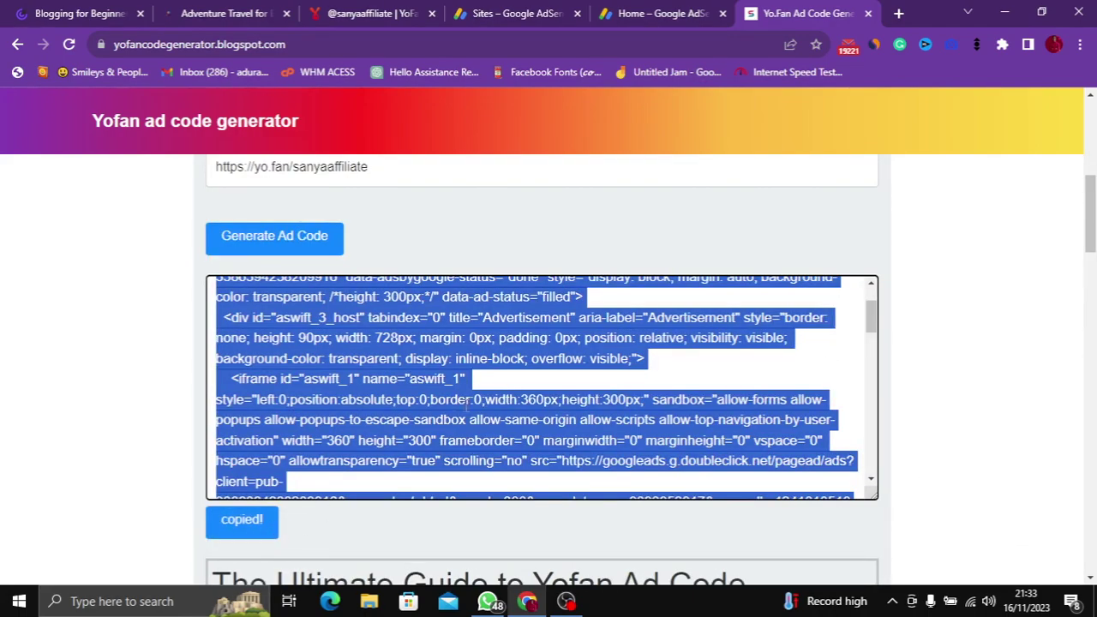
pyautogui.click(365, 457)
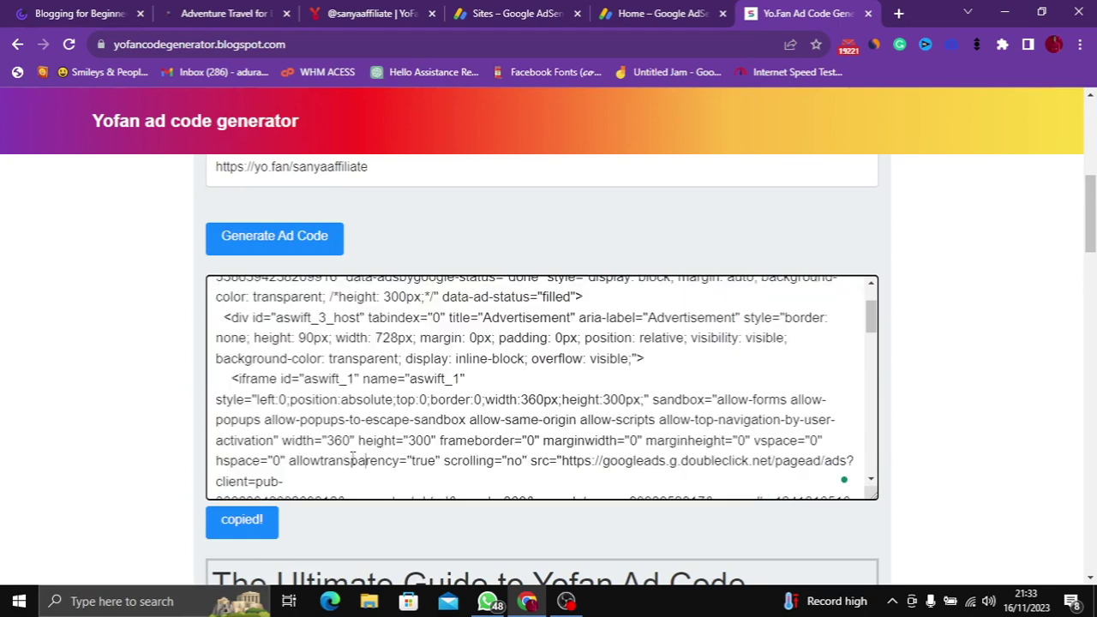
# Open the WordPress admin dashboard from the site's article page.
pyautogui.click(175, 6)
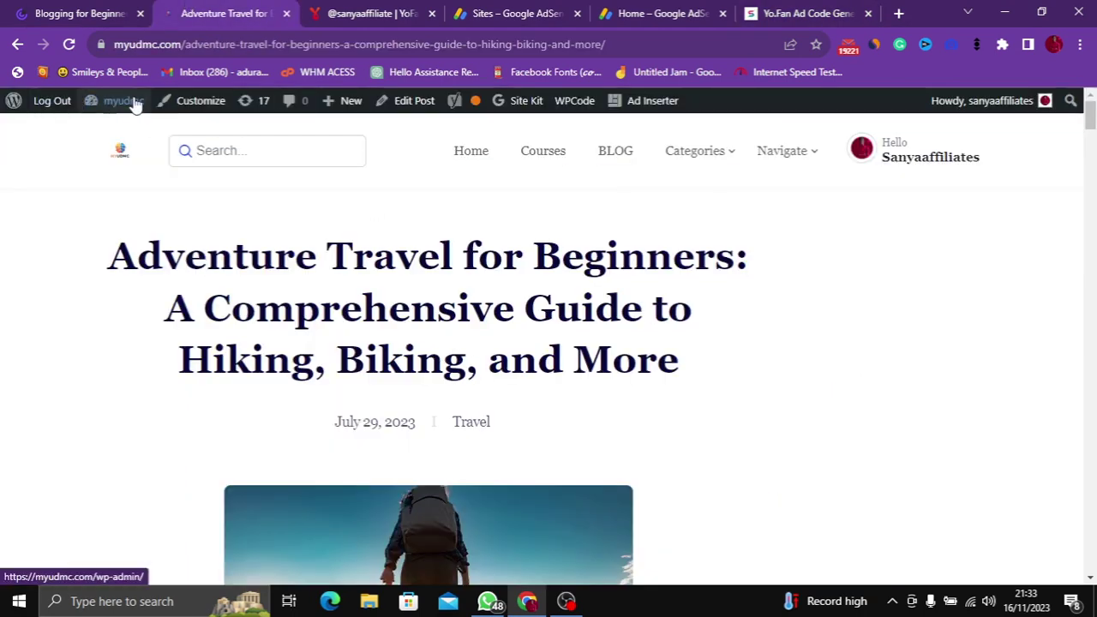
pyautogui.moveTo(112, 101)
pyautogui.click(130, 131)
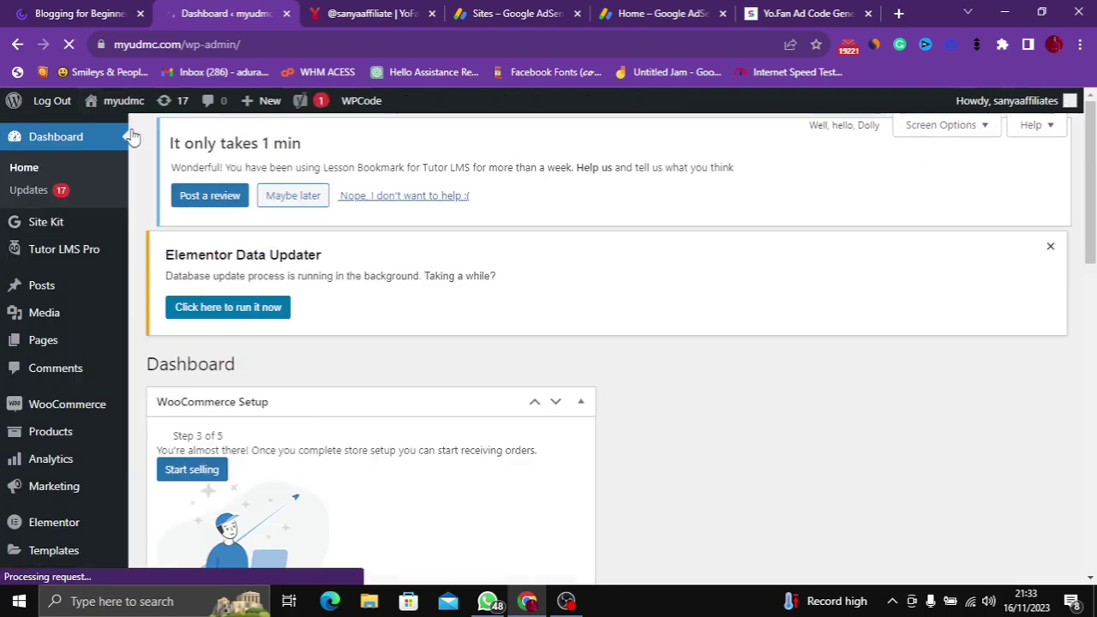
pyautogui.scroll(-3, 108, 357)
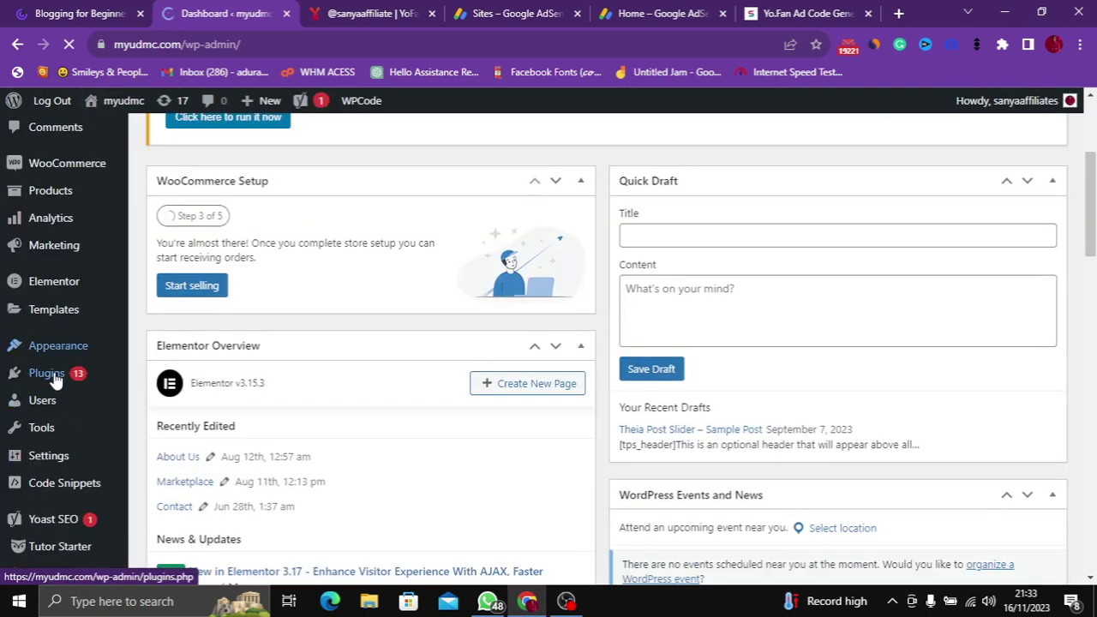
# Go to Code Snippets > Header & Footer, where the Header box is still empty.
pyautogui.moveTo(51, 458)
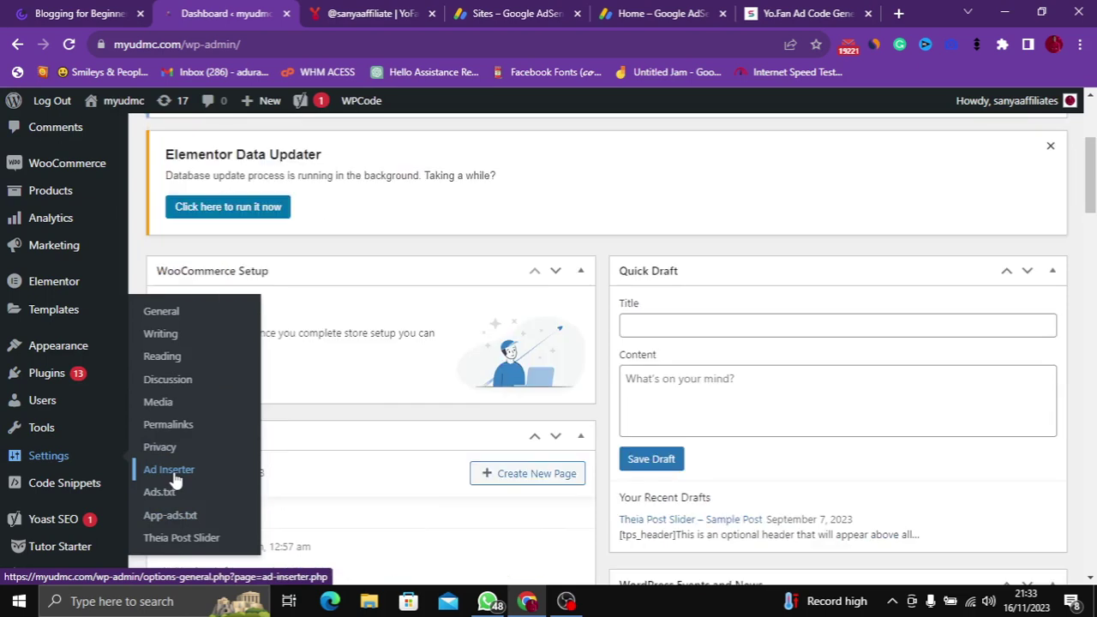
pyautogui.moveTo(86, 490)
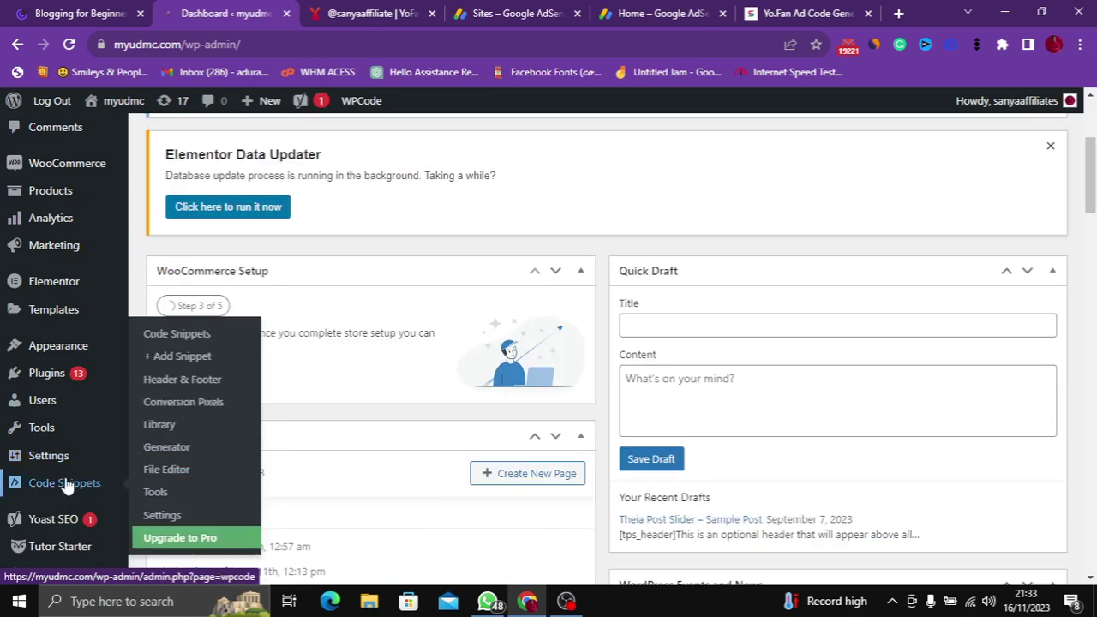
pyautogui.click(190, 388)
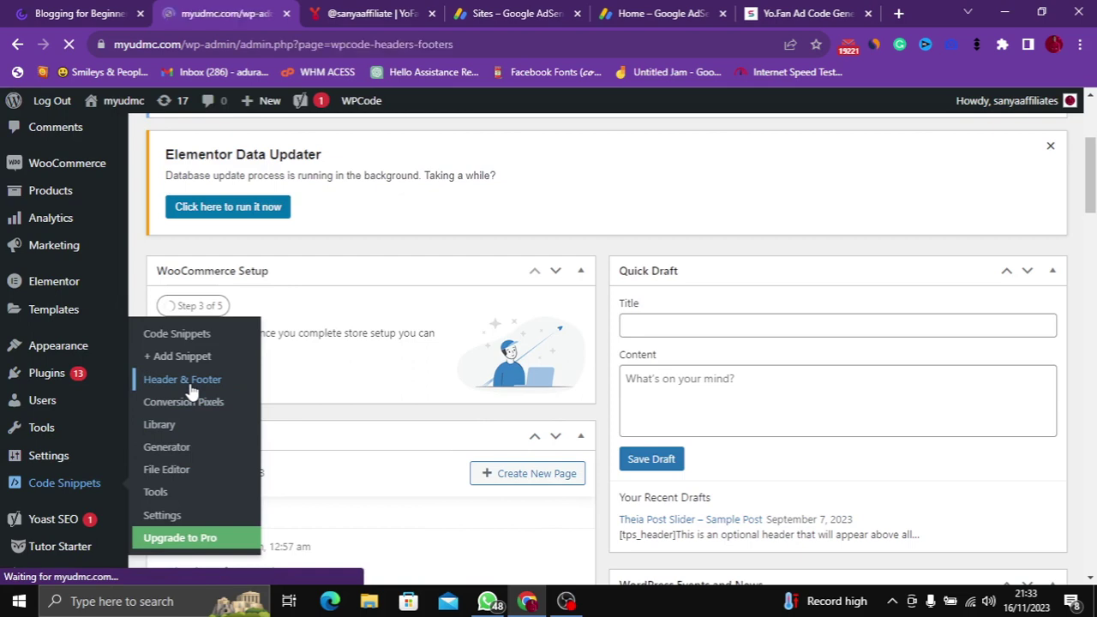
pyautogui.scroll(-1, 272, 253)
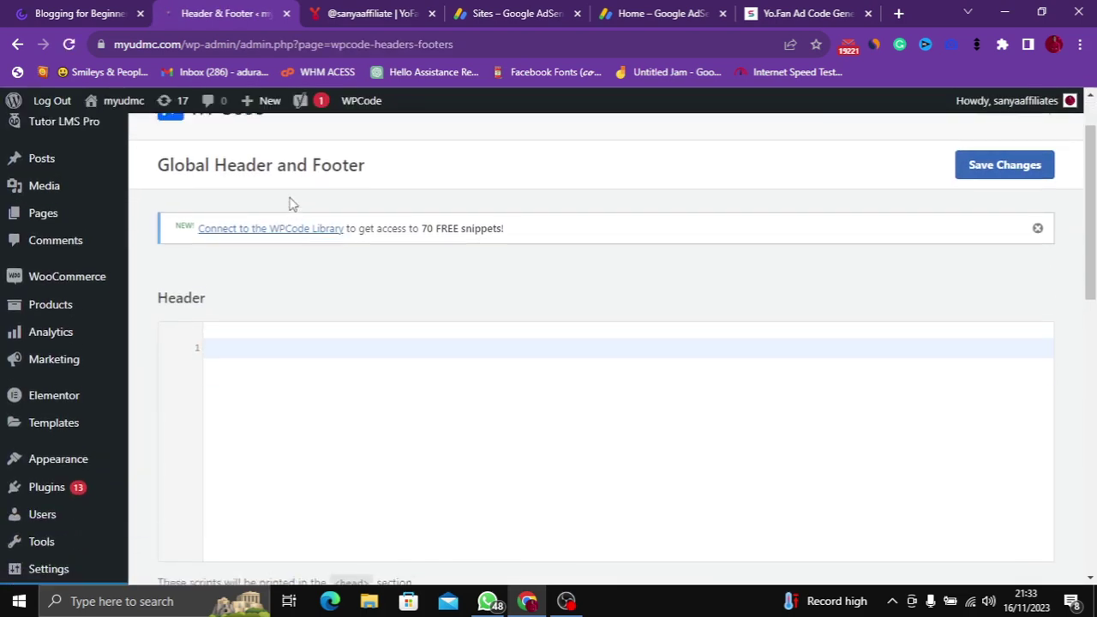
pyautogui.scroll(1, 288, 203)
pyautogui.moveTo(160, 249); pyautogui.dragTo(349, 228)
pyautogui.click(350, 228)
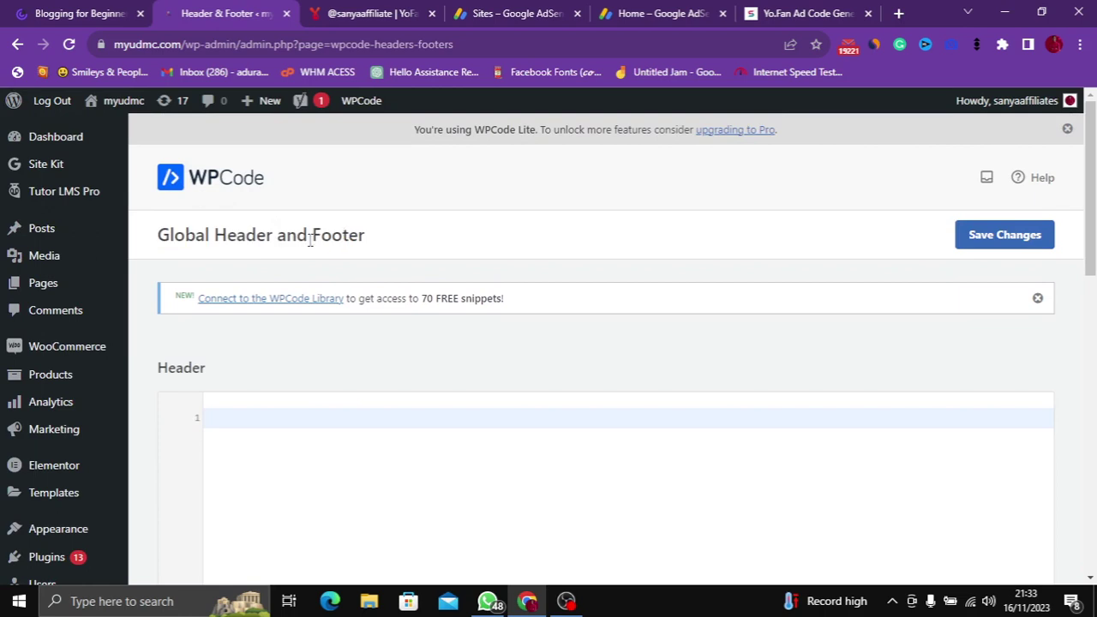
pyautogui.moveTo(64, 495)
pyautogui.scroll(-1, 64, 496)
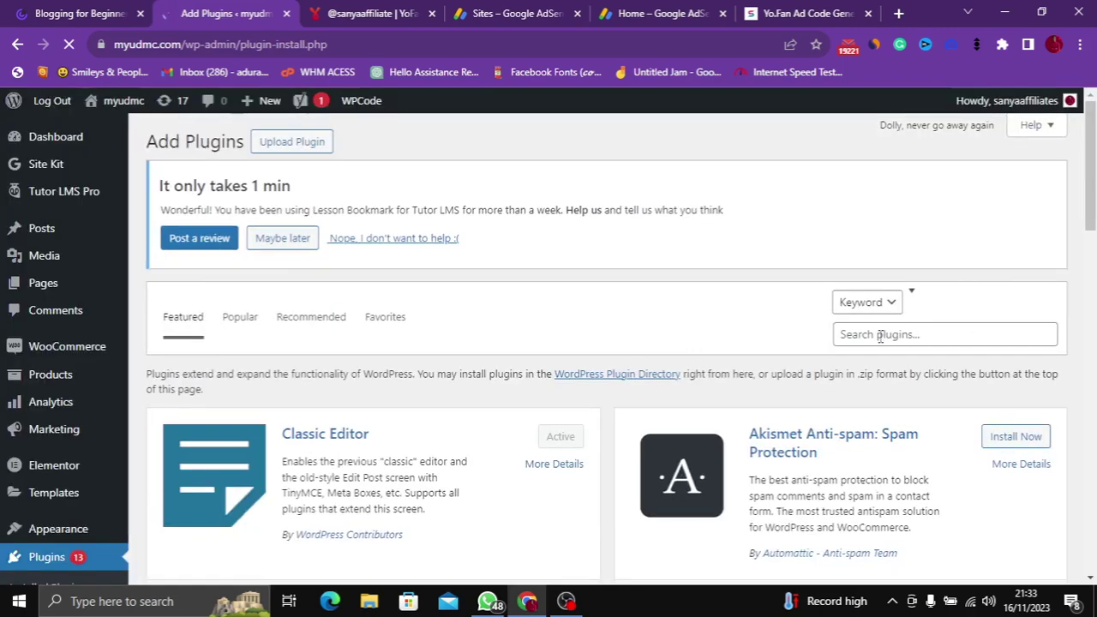
# Search plugins for 'header and footer', returning 1,036 results led by WPCode.
pyautogui.click(880, 337)
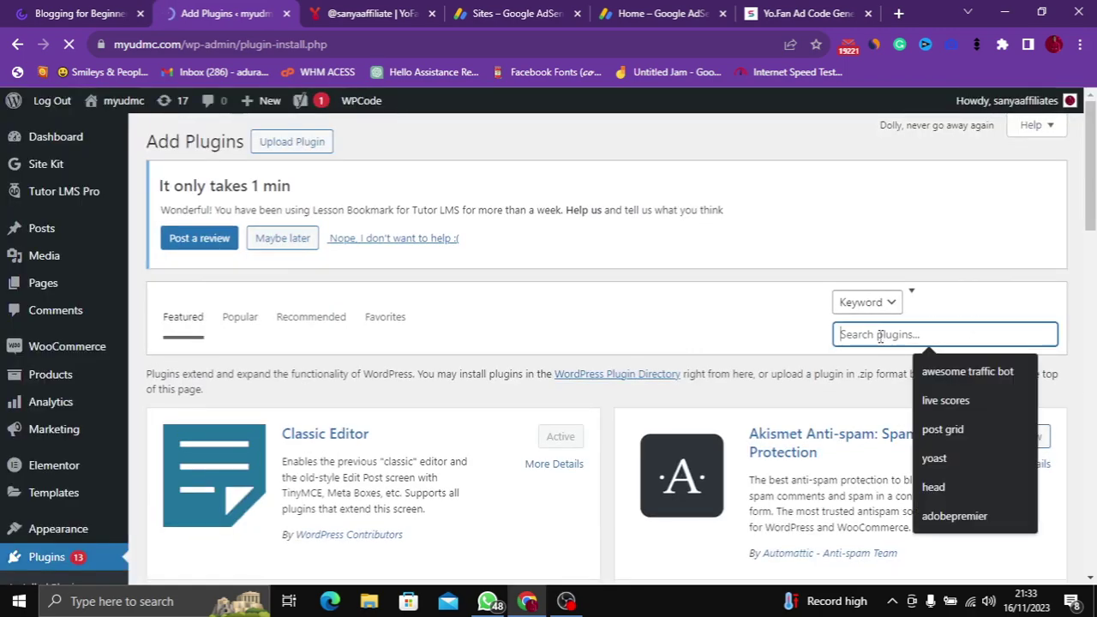
pyautogui.write('hea')
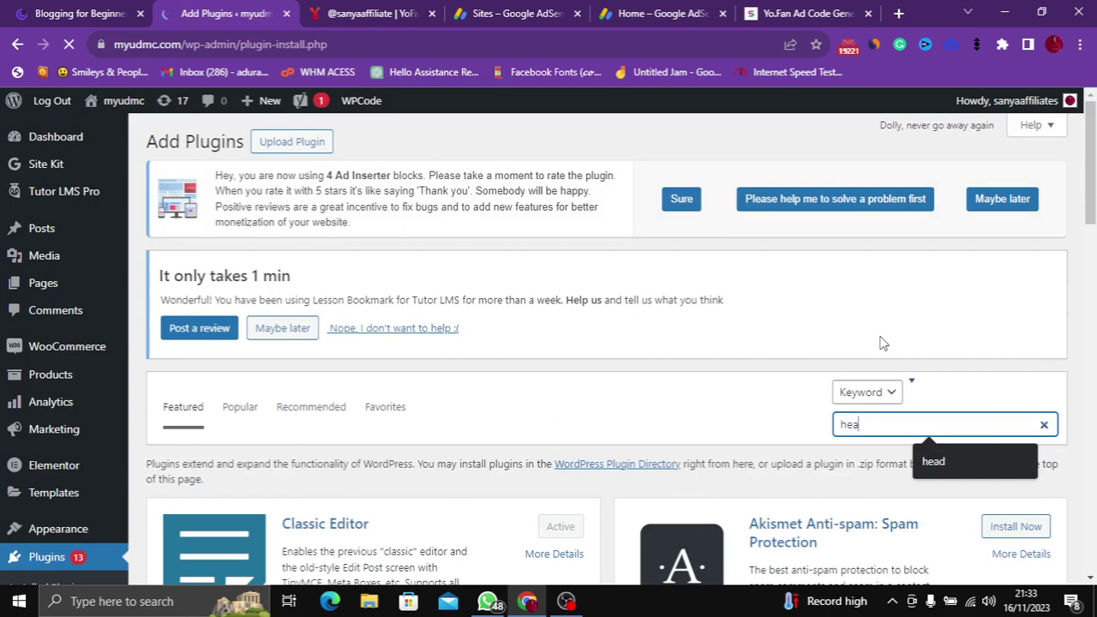
pyautogui.write('der andf ooter')
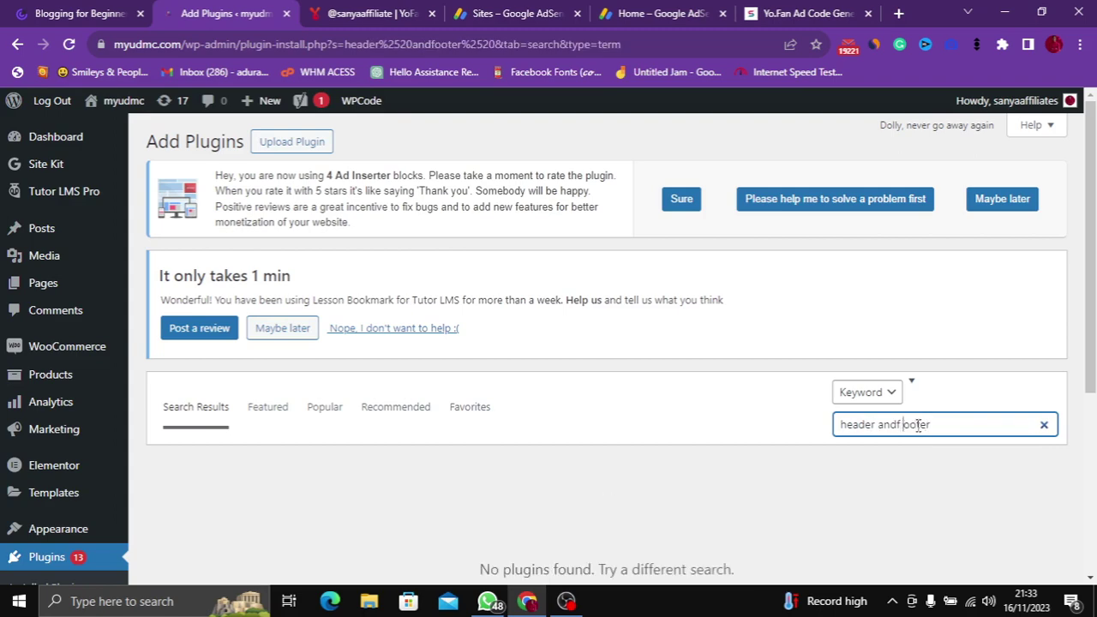
pyautogui.press('BackSpace')
pyautogui.write('f')
pyautogui.scroll(-3, 859, 443)
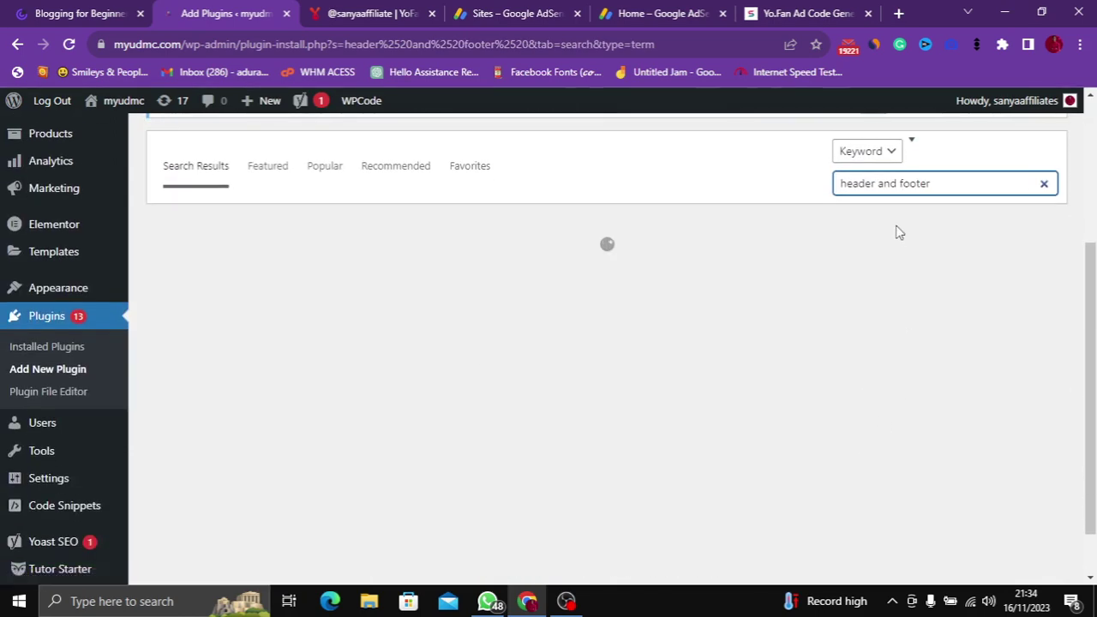
pyautogui.scroll(1, 899, 221)
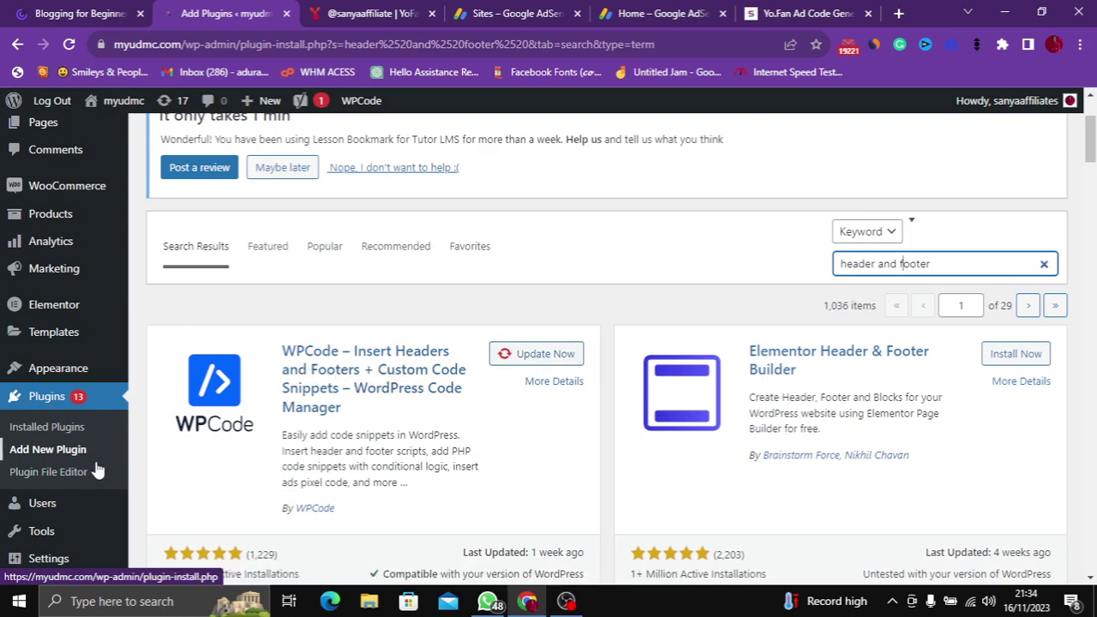
pyautogui.scroll(-2, 98, 467)
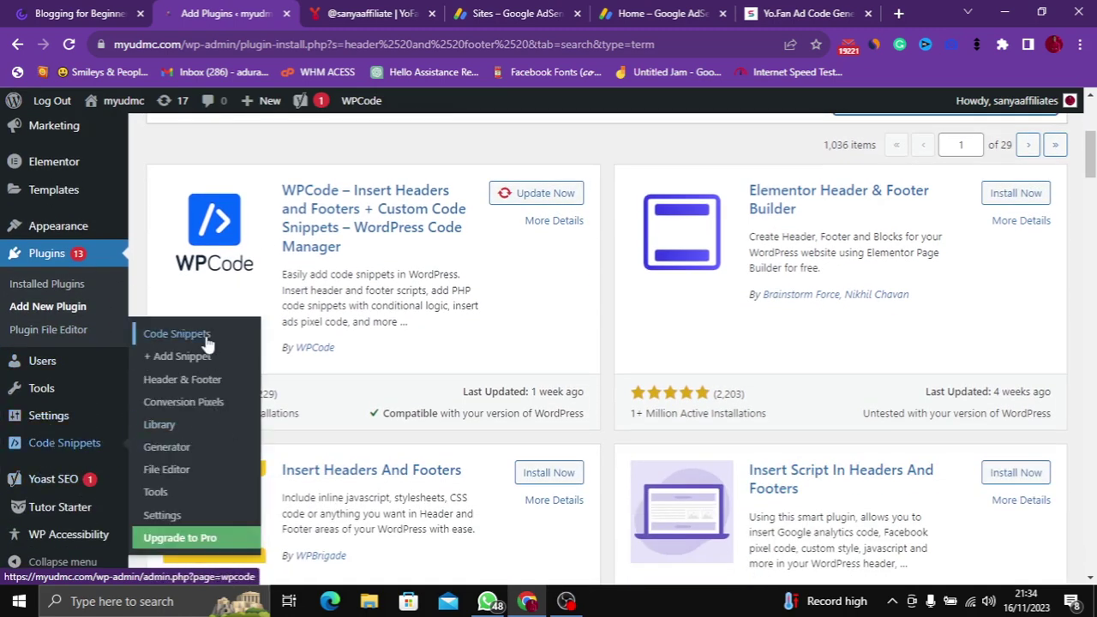
# Paste the generated ad code into WPCode's Header box.
pyautogui.click(180, 384)
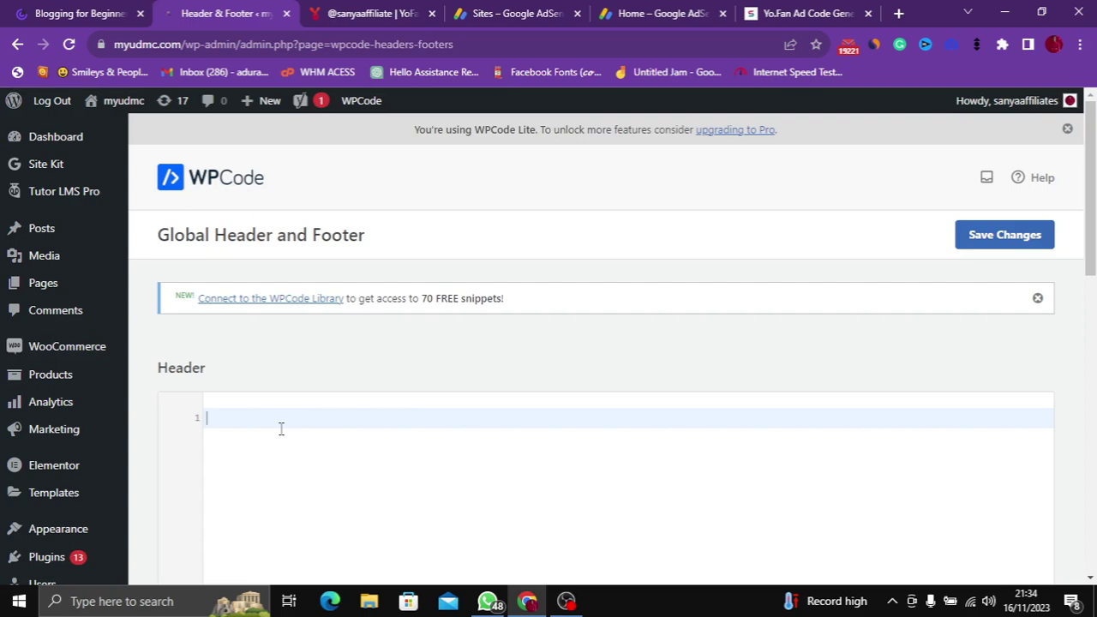
pyautogui.rightClick(280, 429)
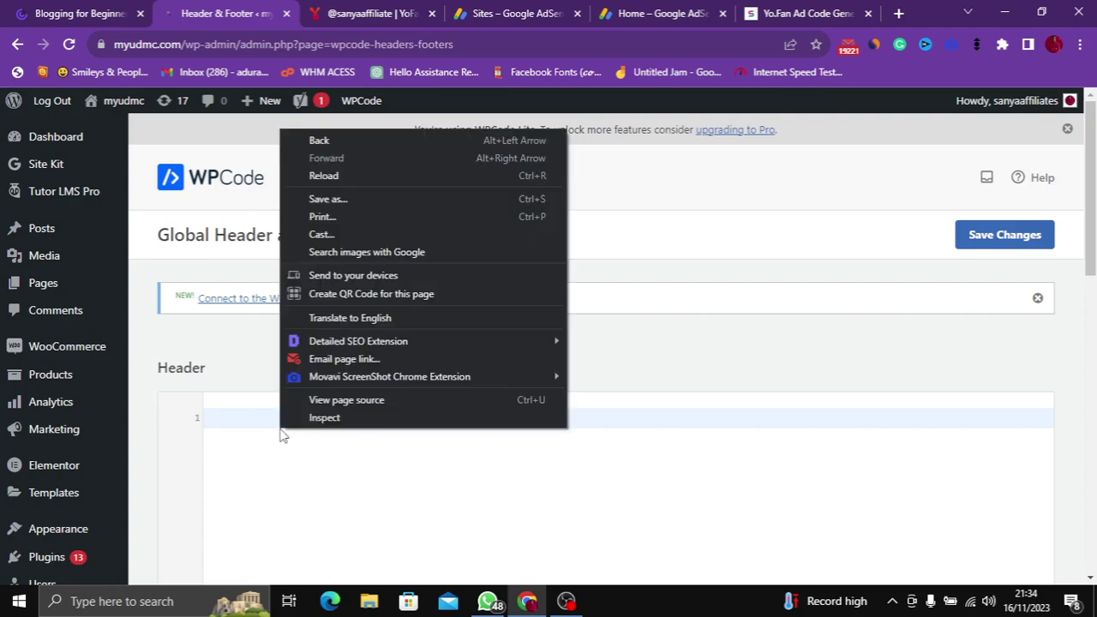
pyautogui.click(232, 455)
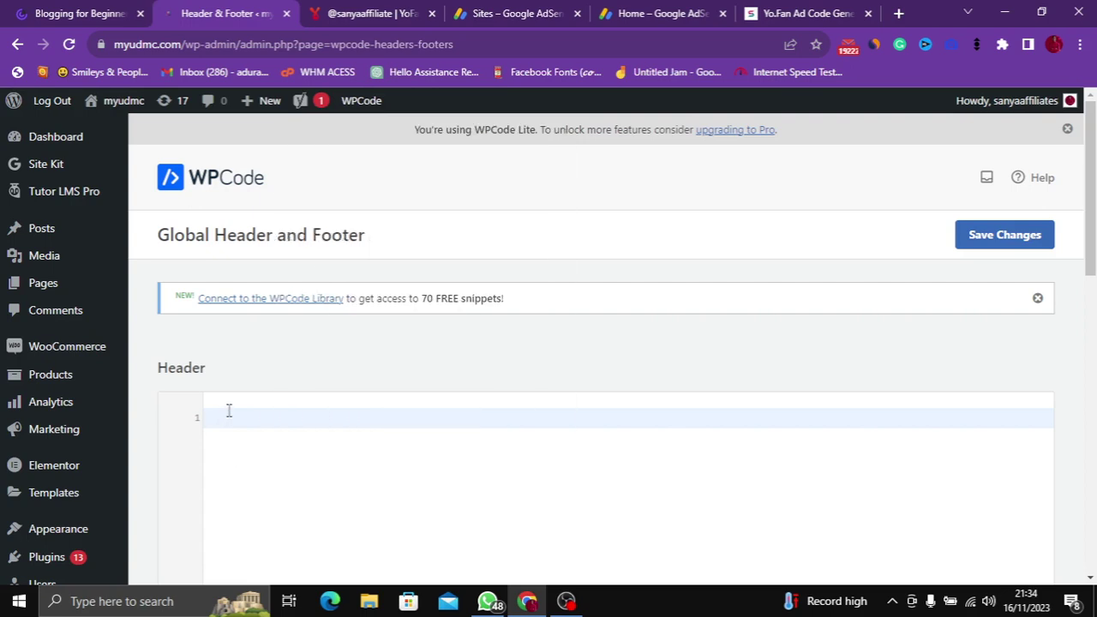
pyautogui.hotkey('ctrl', 'v')
# Paste the same ad code into the Footer box as well.
pyautogui.click(327, 525)
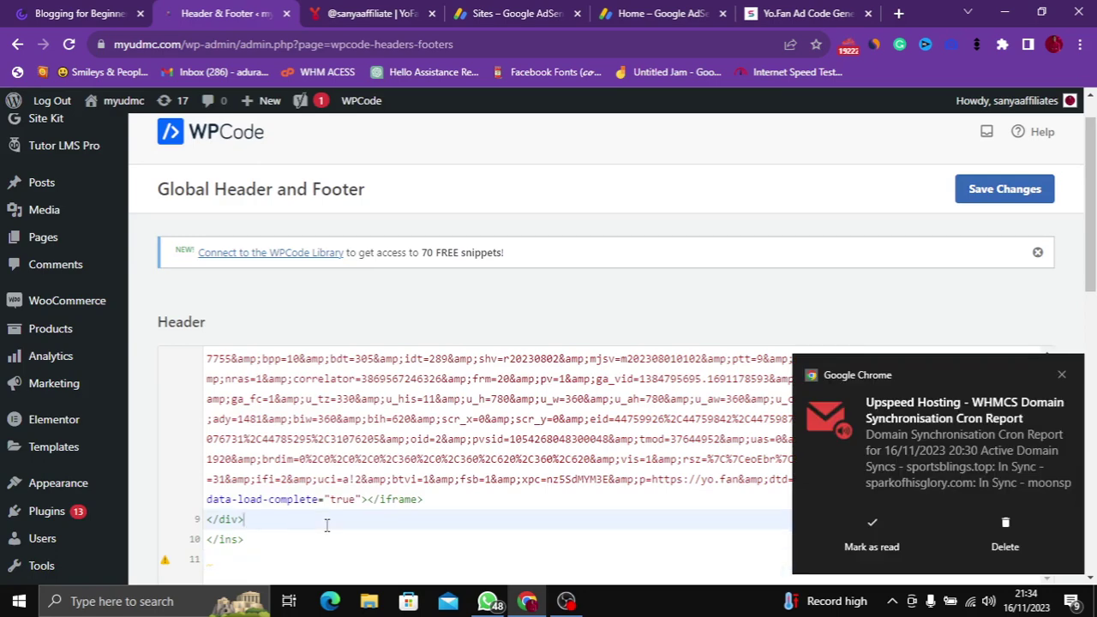
pyautogui.hotkey('ctrl', 'a')
pyautogui.scroll(-5, 334, 509)
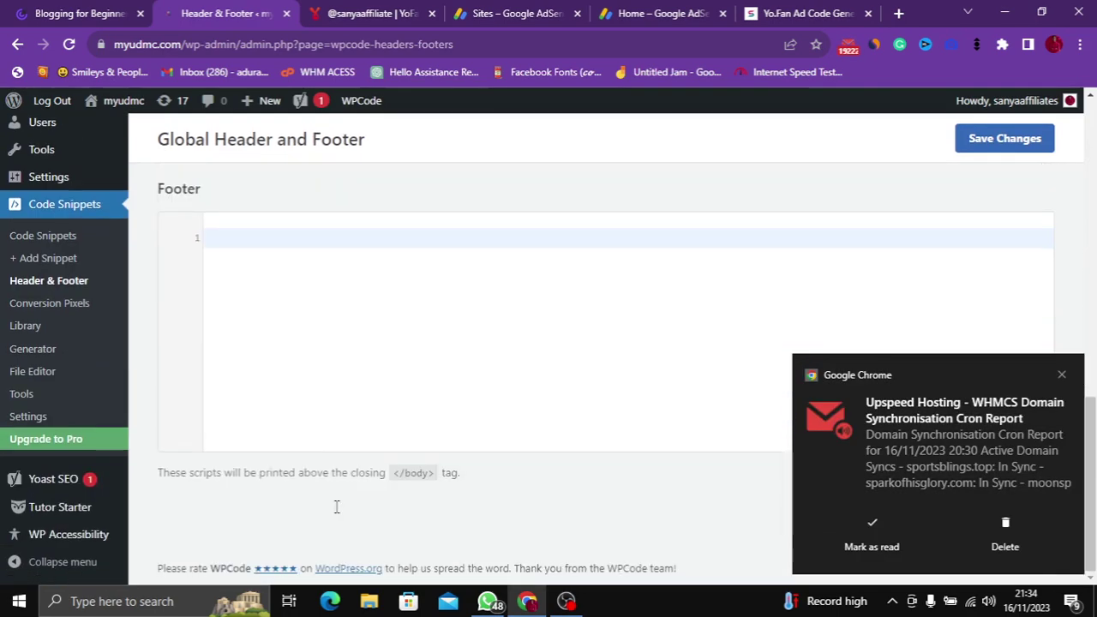
pyautogui.hotkey('ctrl', 'v')
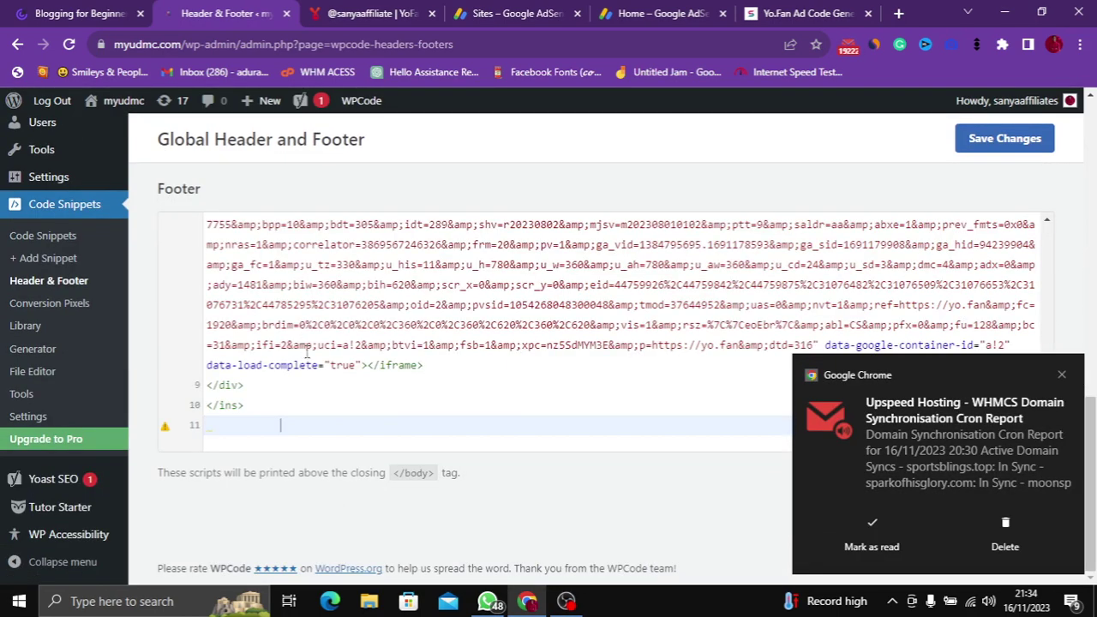
pyautogui.scroll(10, 431, 386)
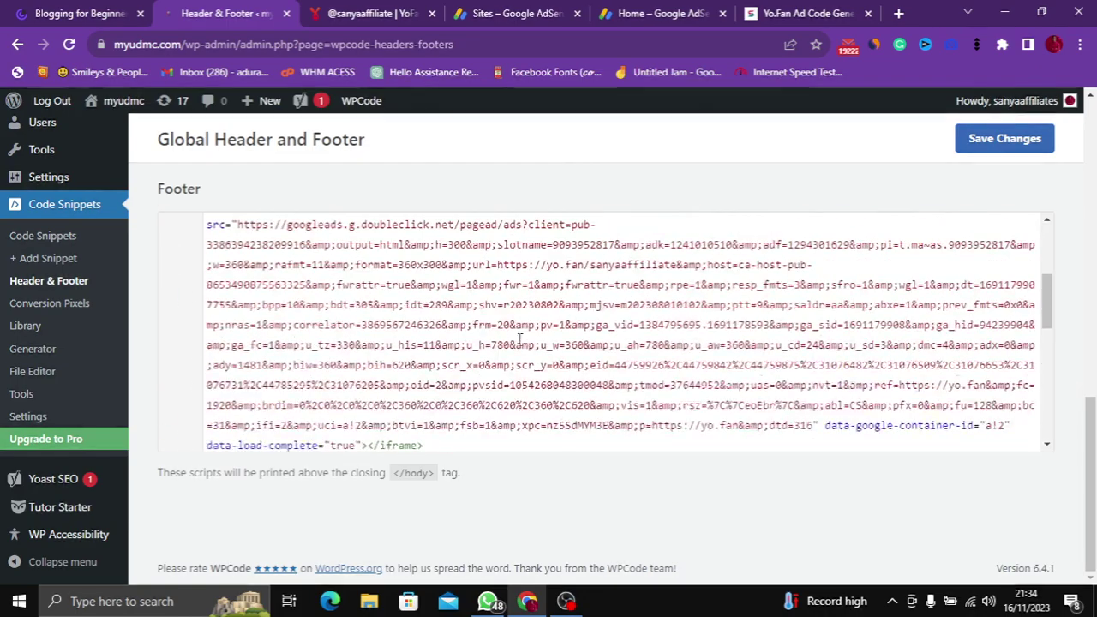
pyautogui.scroll(4, 808, 326)
pyautogui.scroll(-3, 519, 306)
pyautogui.scroll(3, 520, 306)
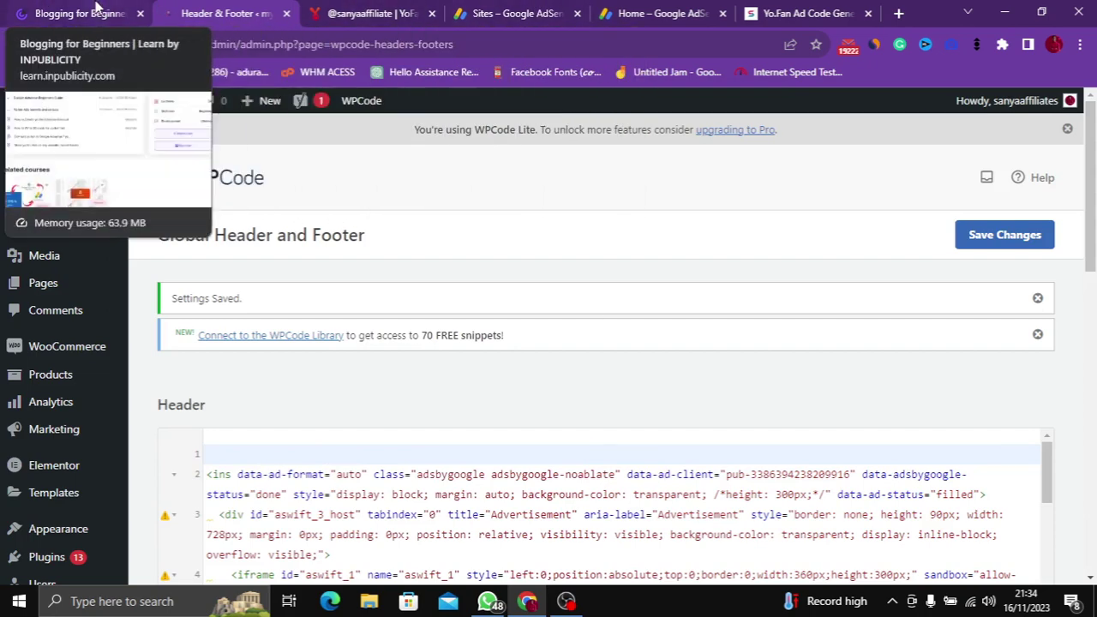
# Visit the live myudmc site and open the 'High School Students: Navigating YouTube with Caution' post from BLOG.
pyautogui.moveTo(103, 103)
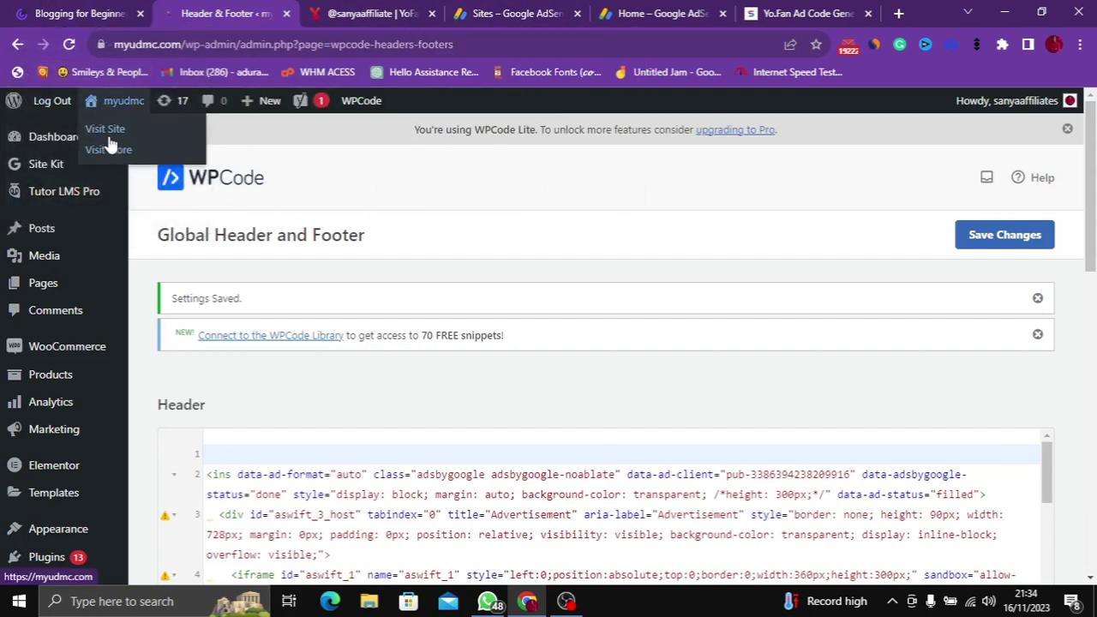
pyautogui.click(108, 130)
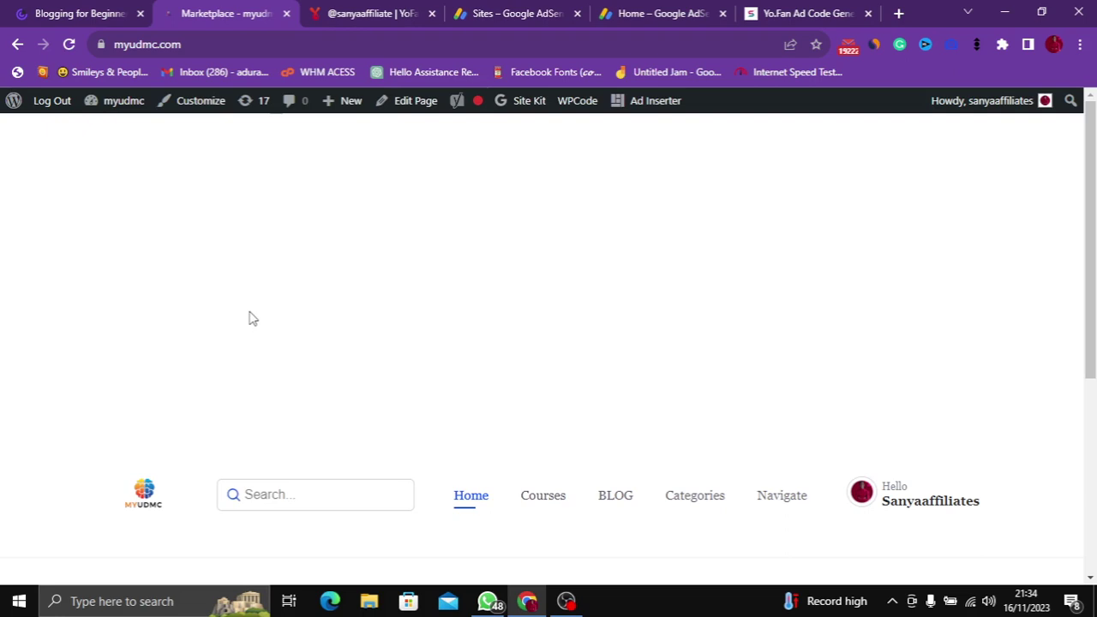
pyautogui.scroll(-4, 253, 318)
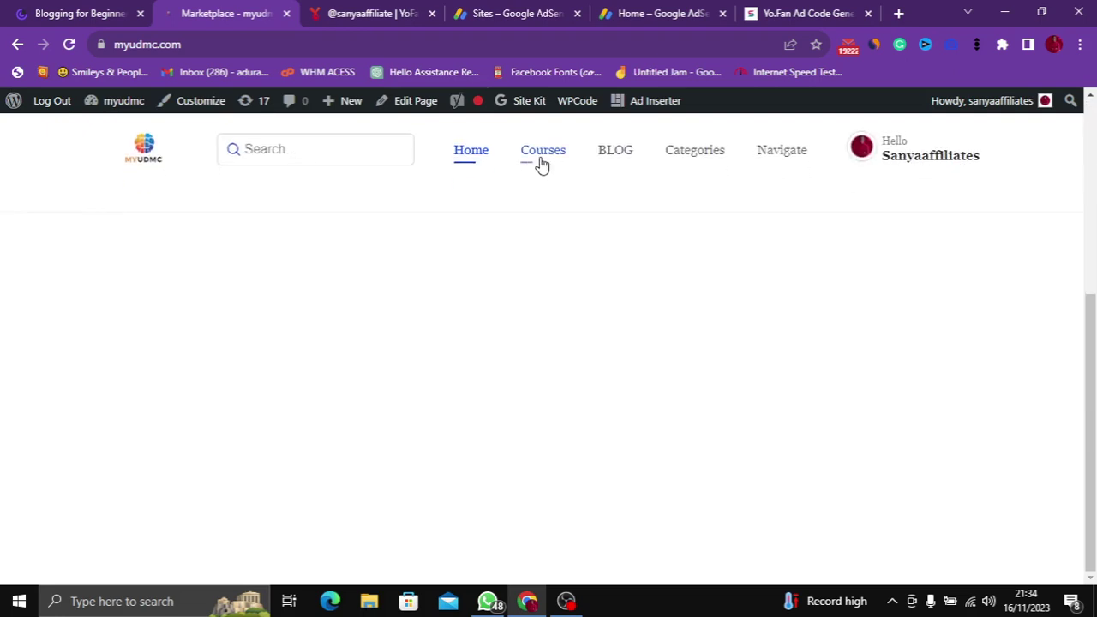
pyautogui.click(619, 158)
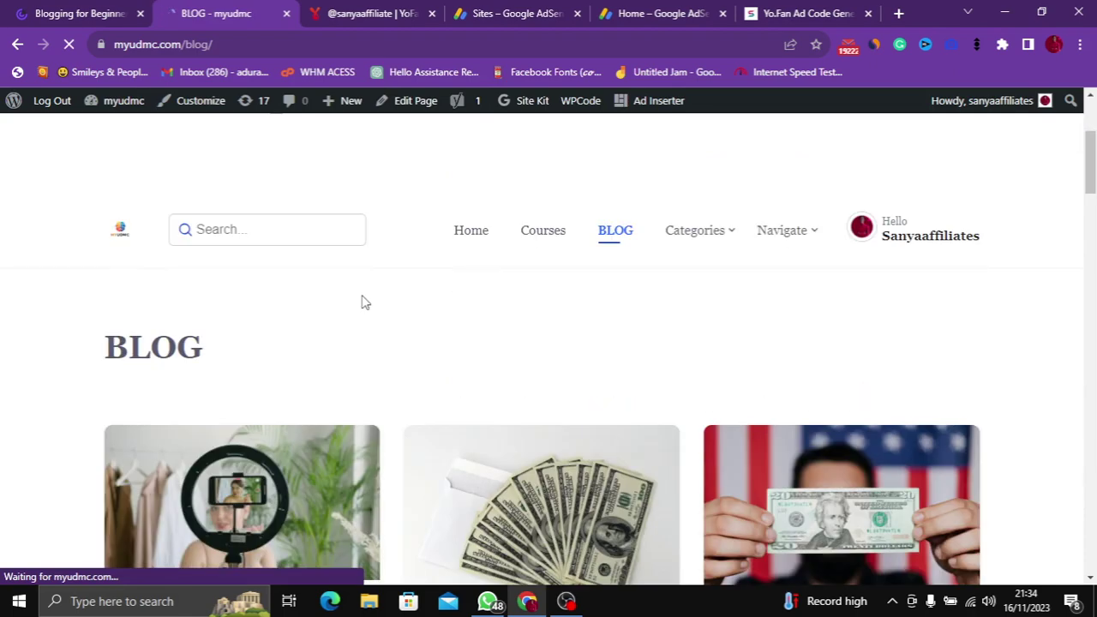
pyautogui.scroll(-3, 232, 446)
pyautogui.click(232, 445)
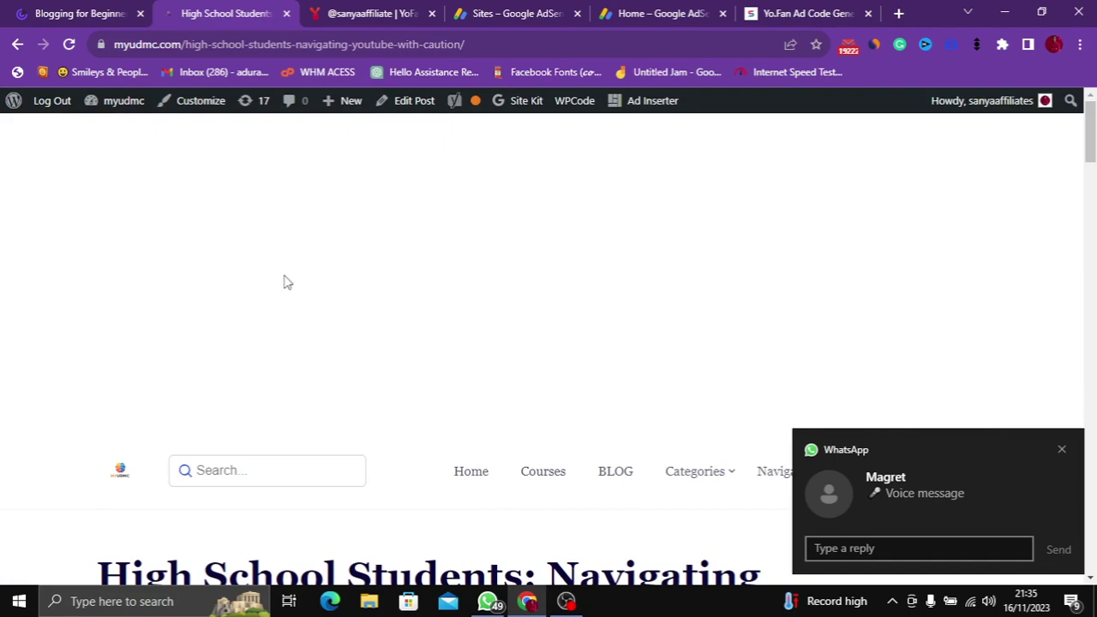
pyautogui.click(1061, 450)
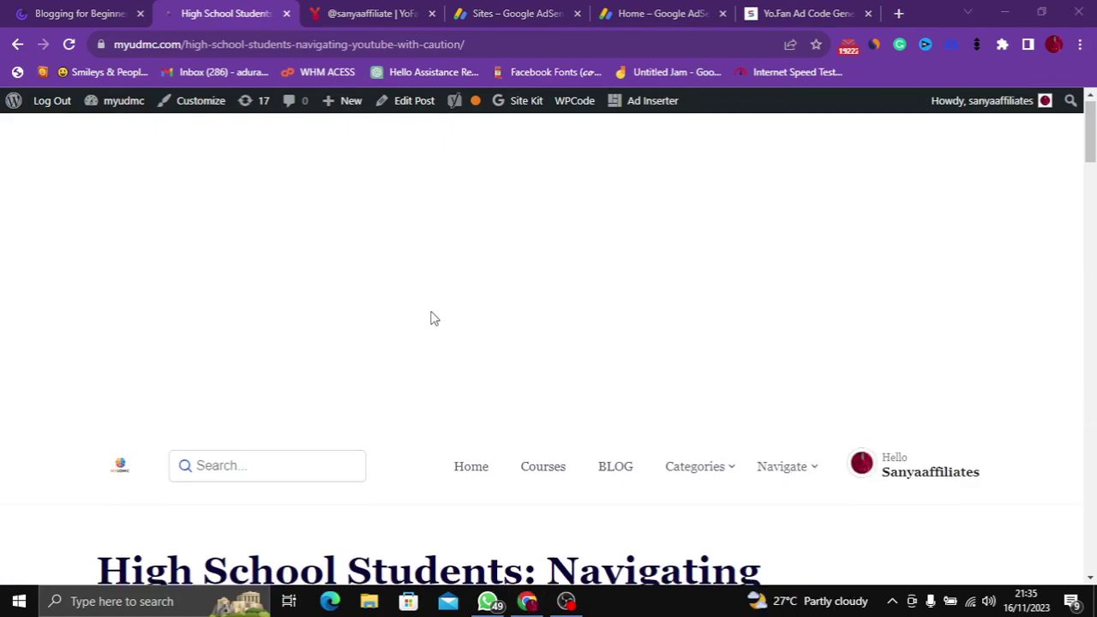
pyautogui.scroll(-5, 432, 315)
pyautogui.scroll(-20, 434, 312)
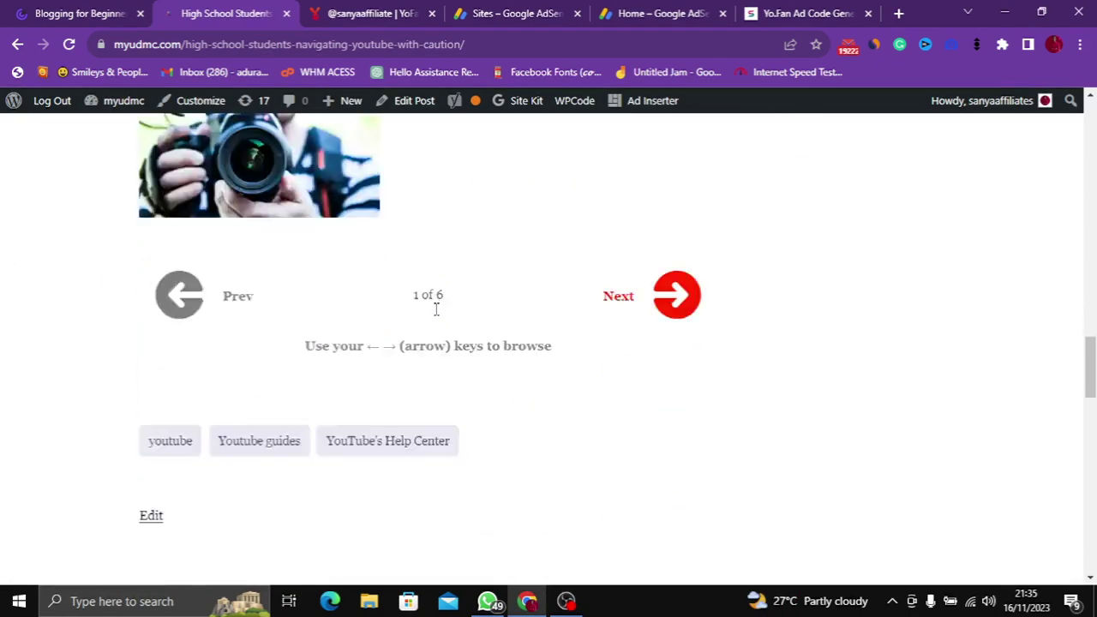
pyautogui.scroll(-9, 436, 309)
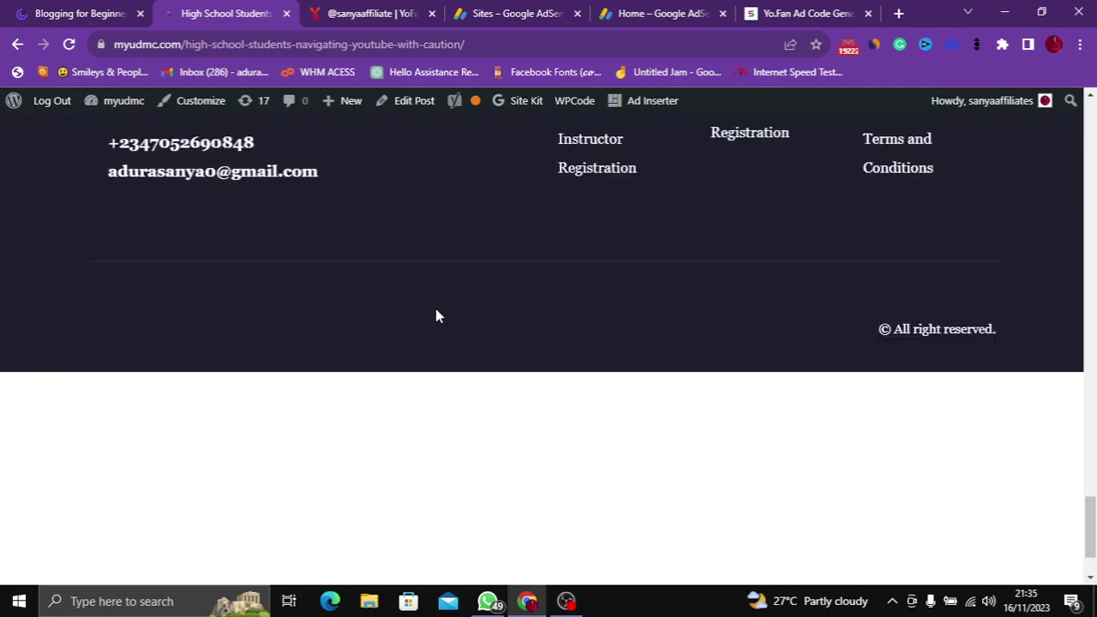
pyautogui.scroll(7, 435, 308)
pyautogui.scroll(20, 435, 316)
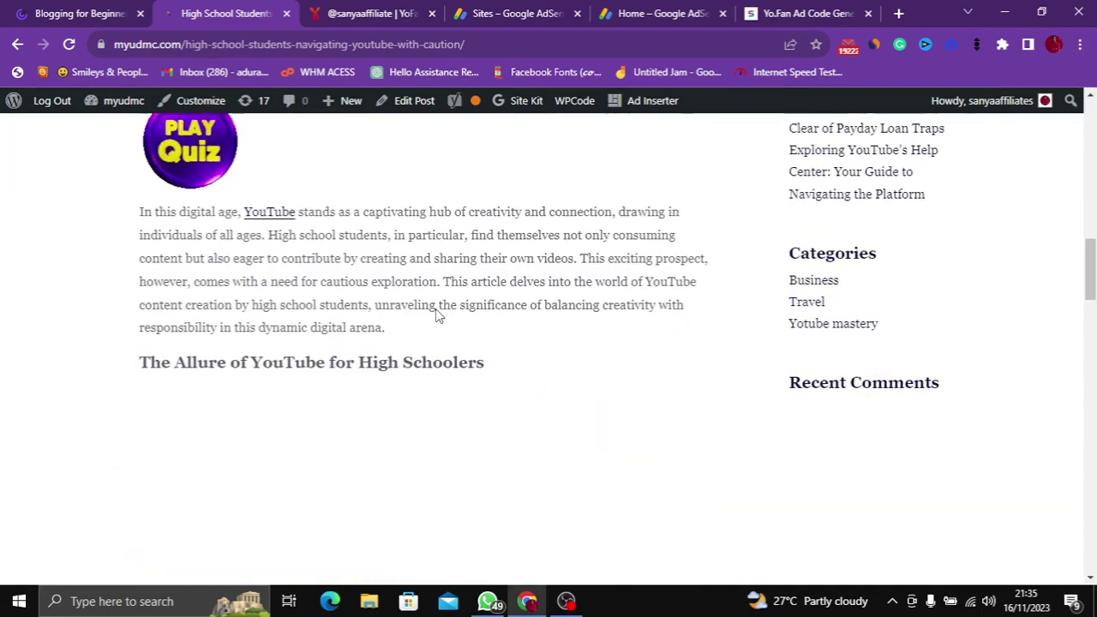
pyautogui.scroll(5, 437, 316)
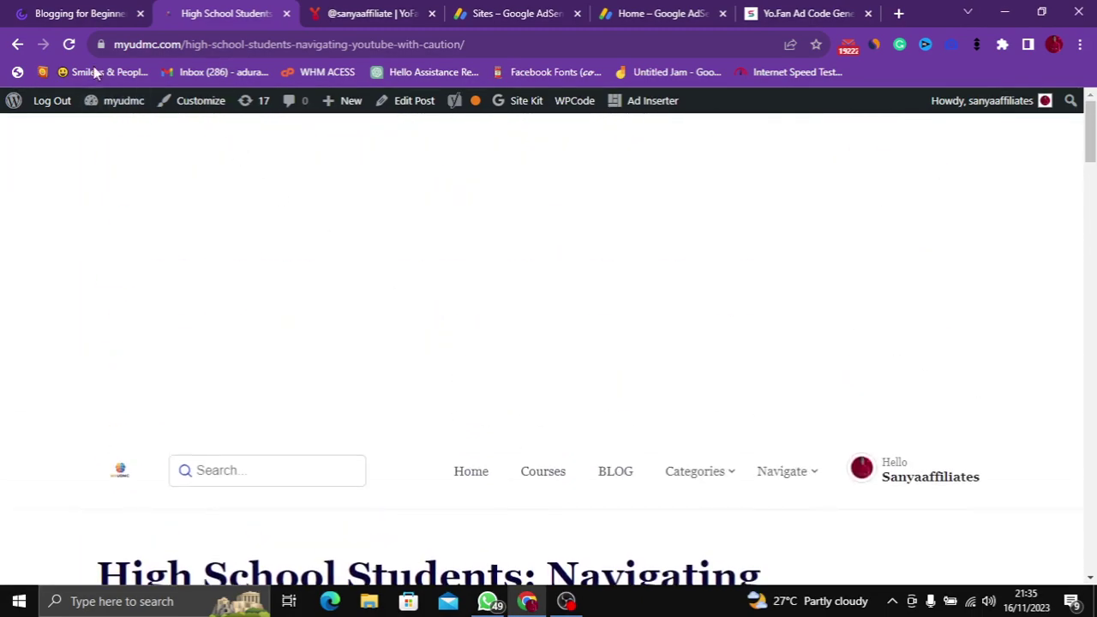
pyautogui.scroll(-4, 481, 278)
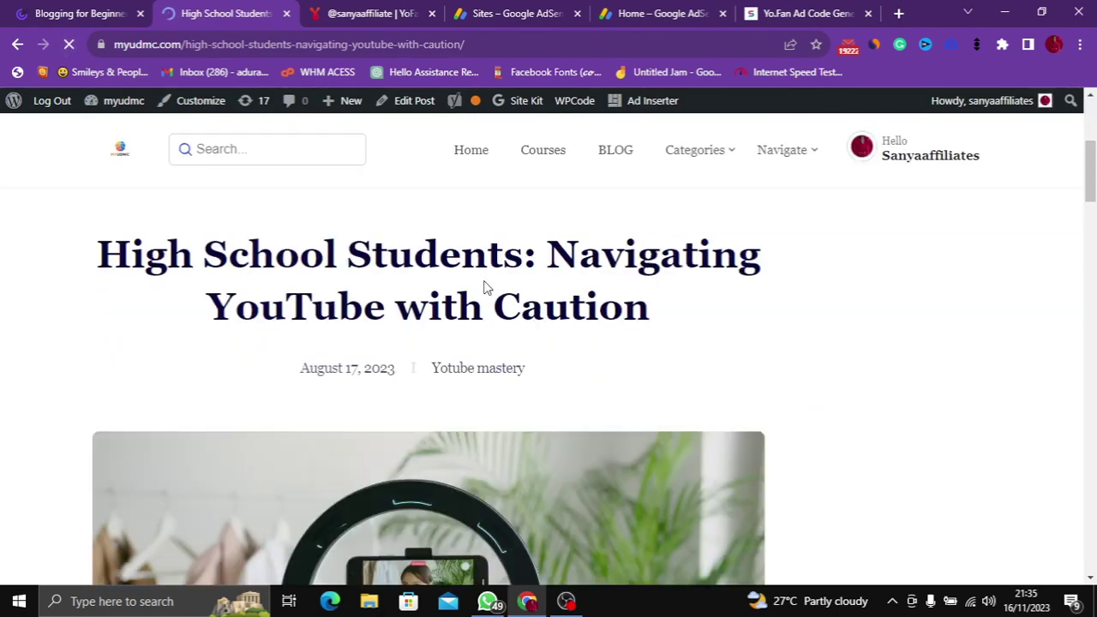
pyautogui.scroll(-20, 501, 285)
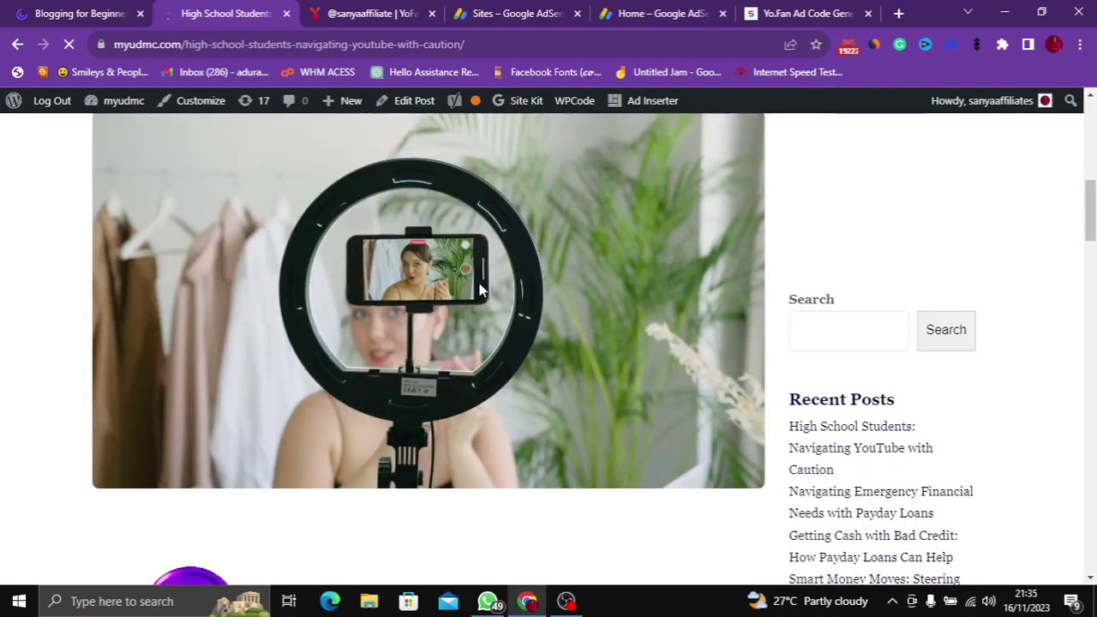
pyautogui.scroll(-12, 480, 293)
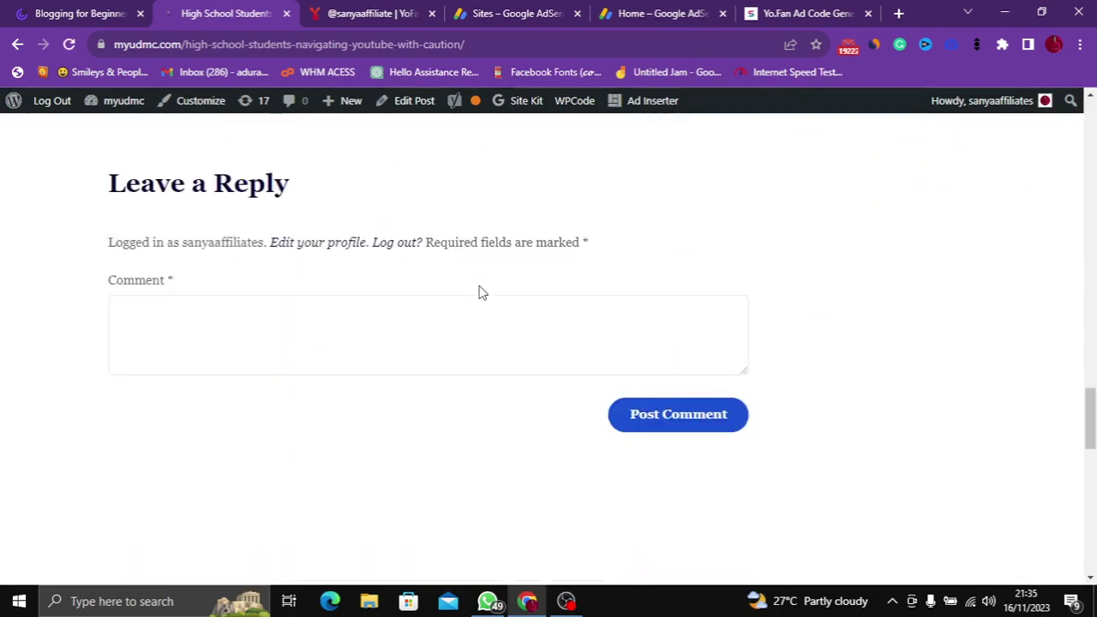
pyautogui.scroll(5, 480, 292)
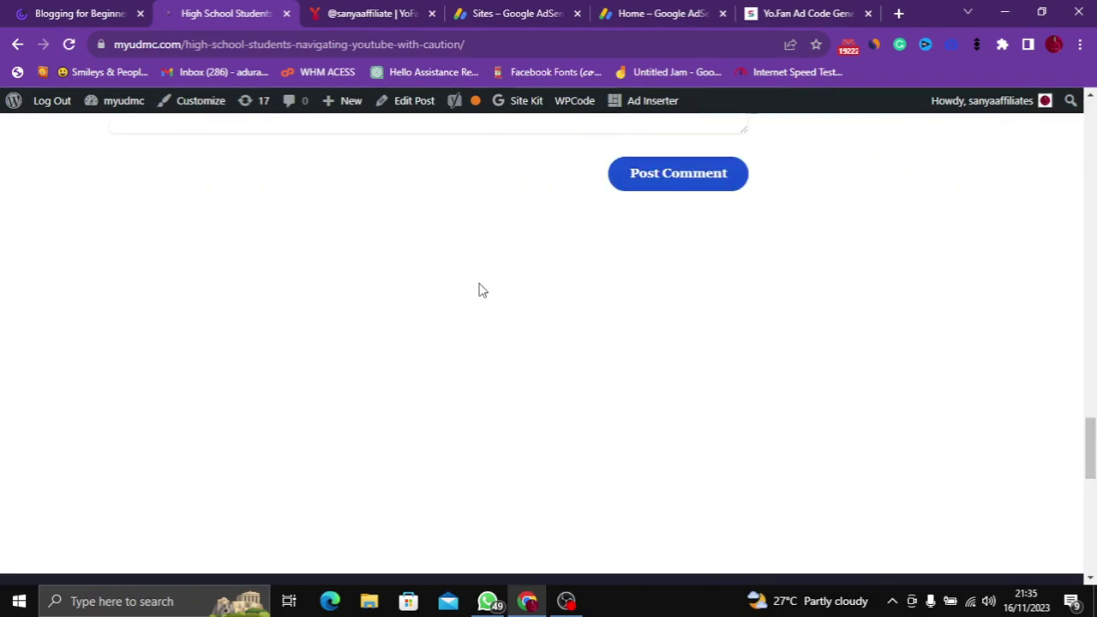
pyautogui.scroll(20, 351, 255)
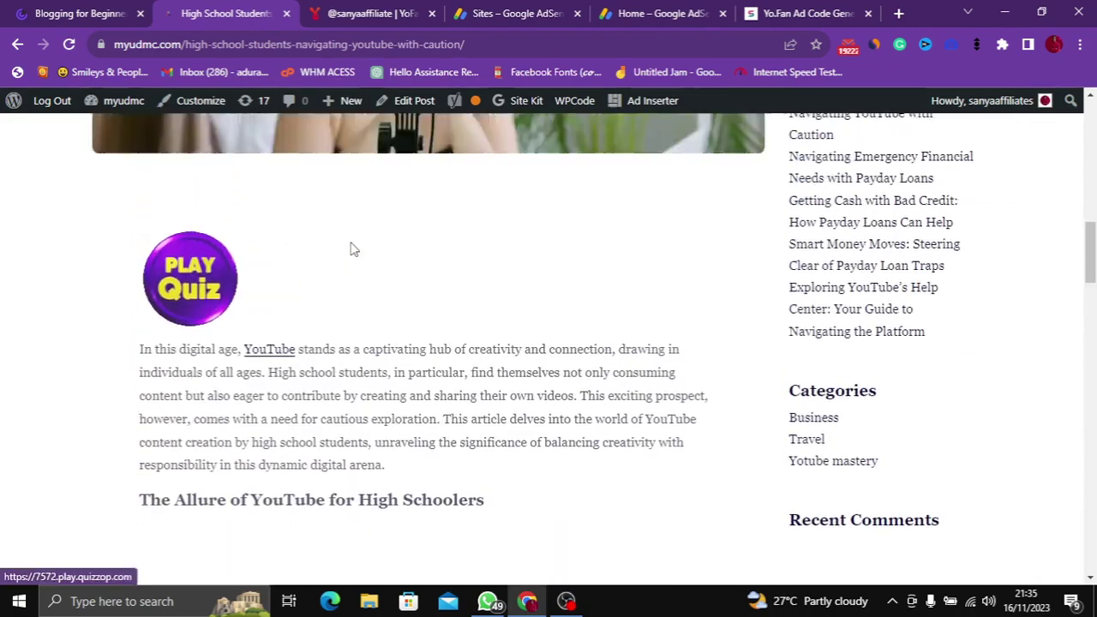
pyautogui.scroll(4, 351, 246)
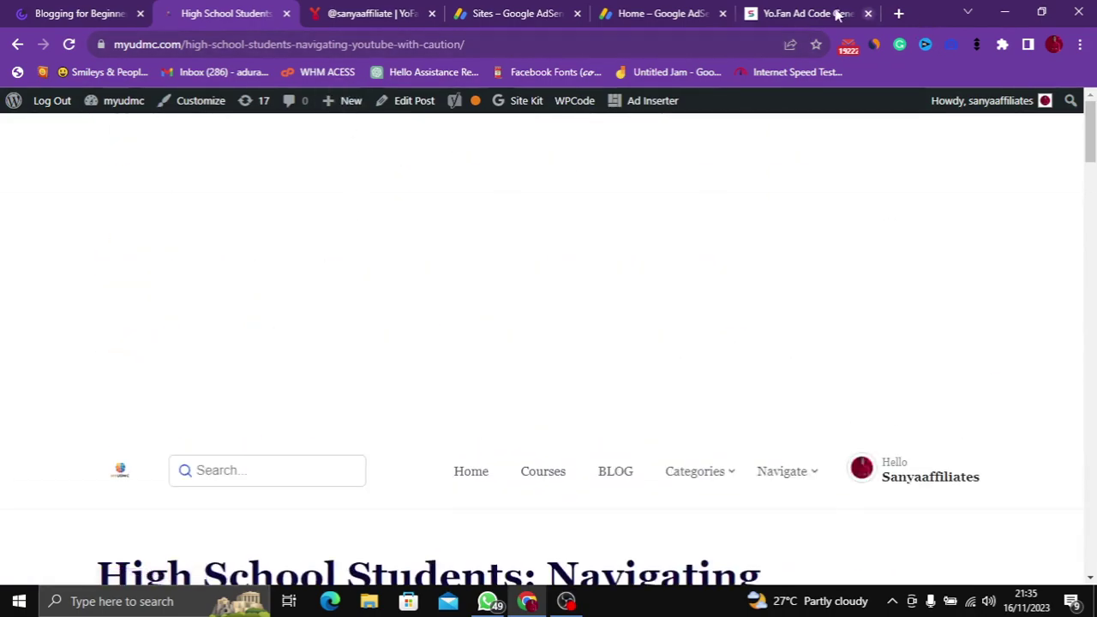
pyautogui.click(771, 13)
# Review the Pub ID, ad link and generated ad code box in Yofan Ad Code Generator.
pyautogui.scroll(8, 296, 302)
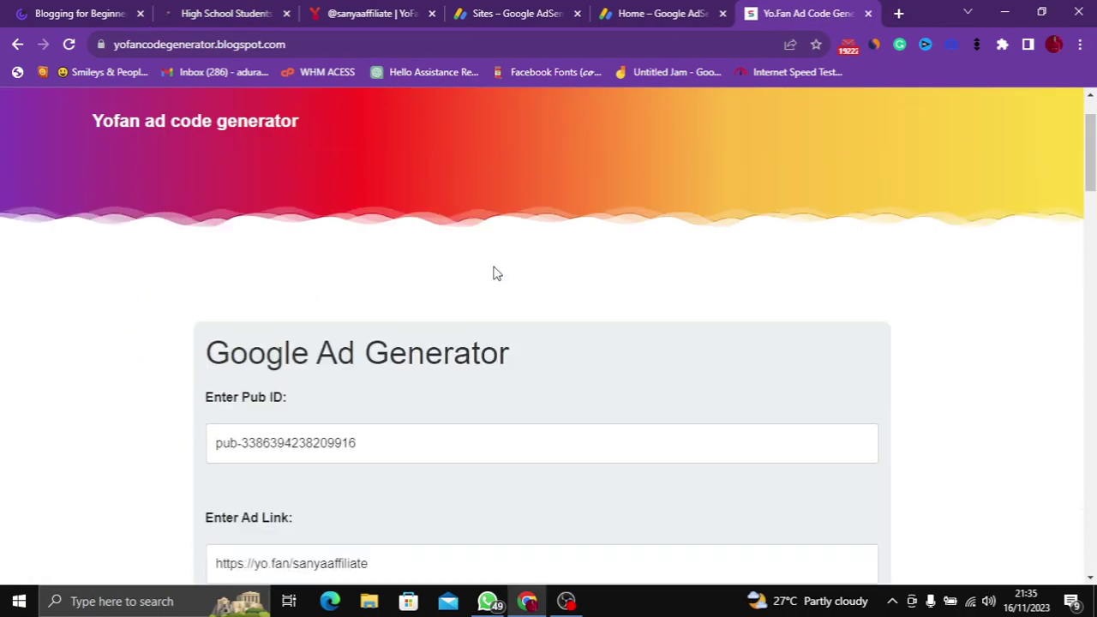
pyautogui.moveTo(283, 448); pyautogui.dragTo(404, 453)
pyautogui.scroll(-5, 386, 428)
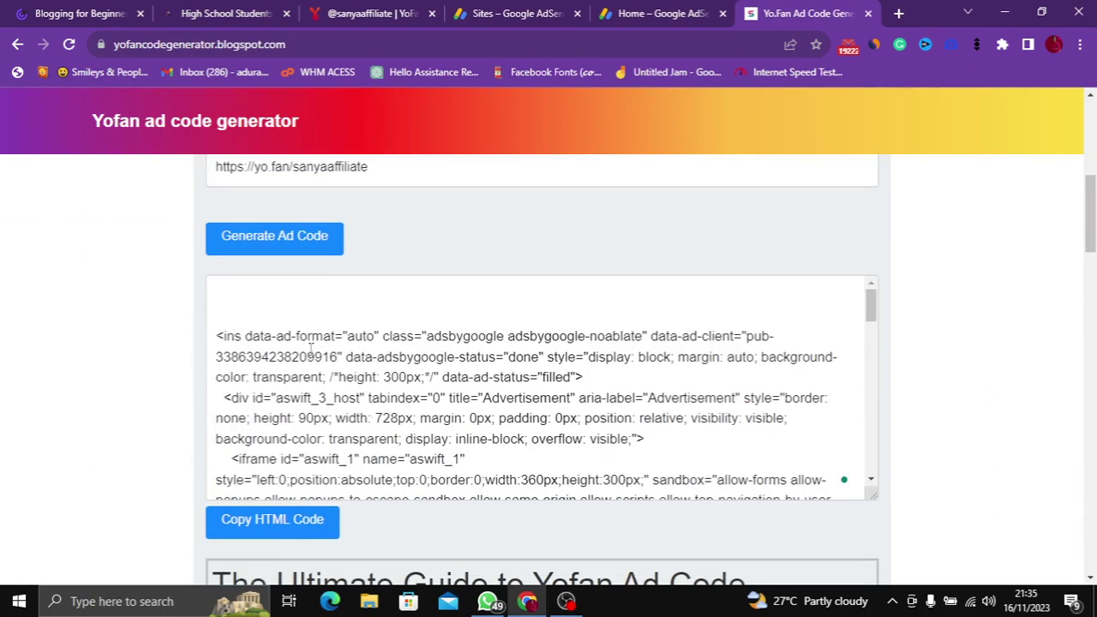
pyautogui.scroll(1, 425, 227)
pyautogui.moveTo(480, 249); pyautogui.dragTo(147, 239)
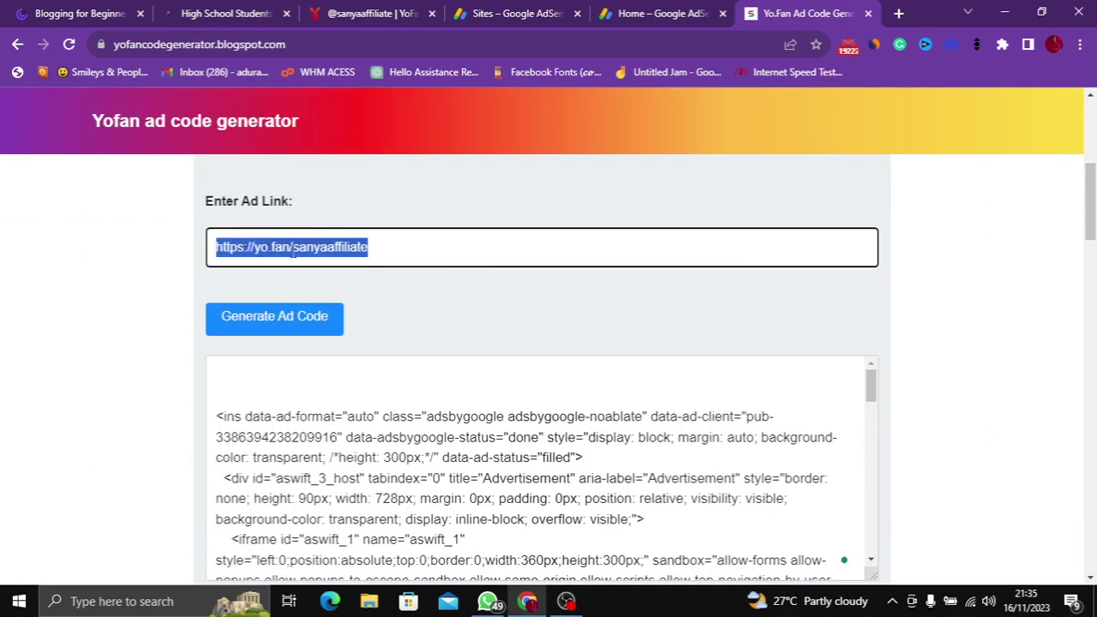
pyautogui.click(463, 350)
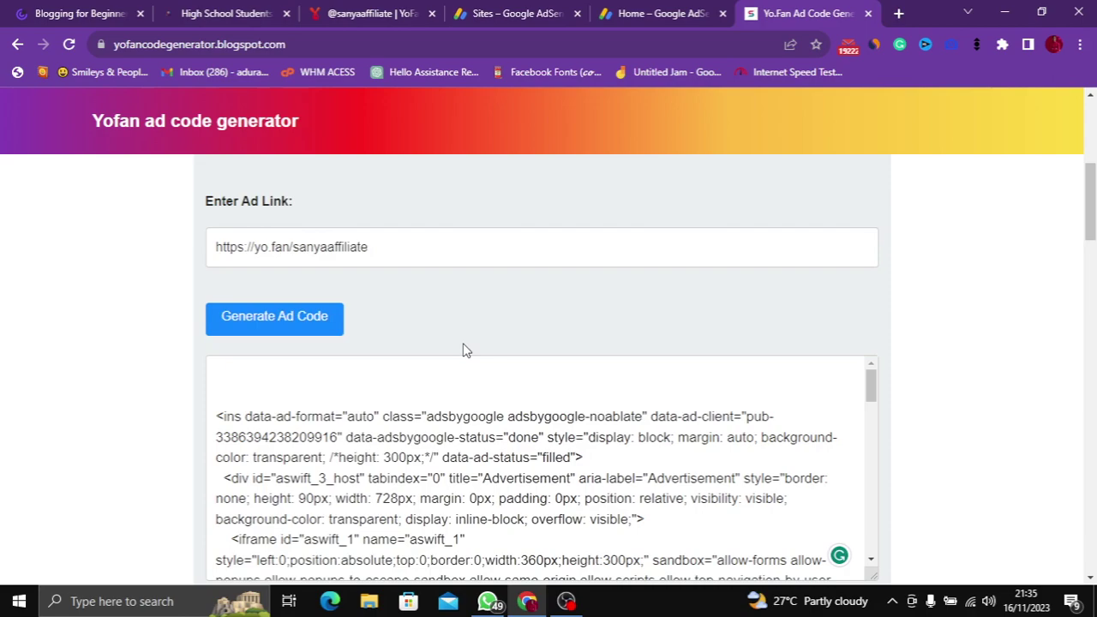
pyautogui.scroll(-3, 463, 350)
pyautogui.scroll(-5, 613, 283)
pyautogui.scroll(3, 615, 275)
pyautogui.scroll(-3, 615, 274)
# Scroll the myudmc.com article to check the ad space, then switch to the Blogging for Beginners page.
pyautogui.click(224, 13)
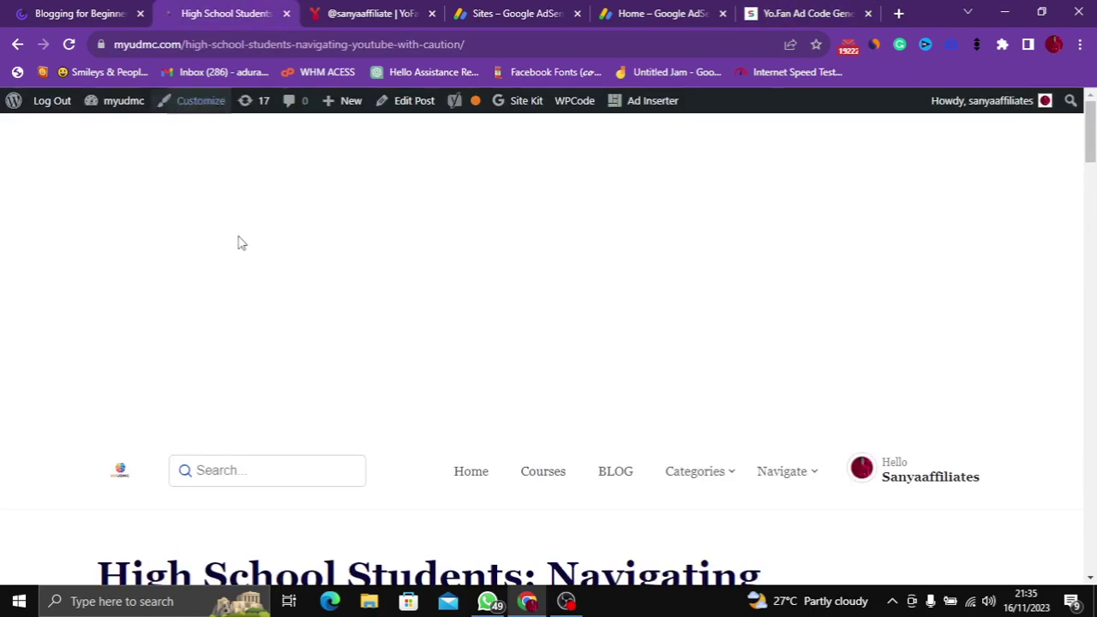
pyautogui.scroll(-15, 463, 295)
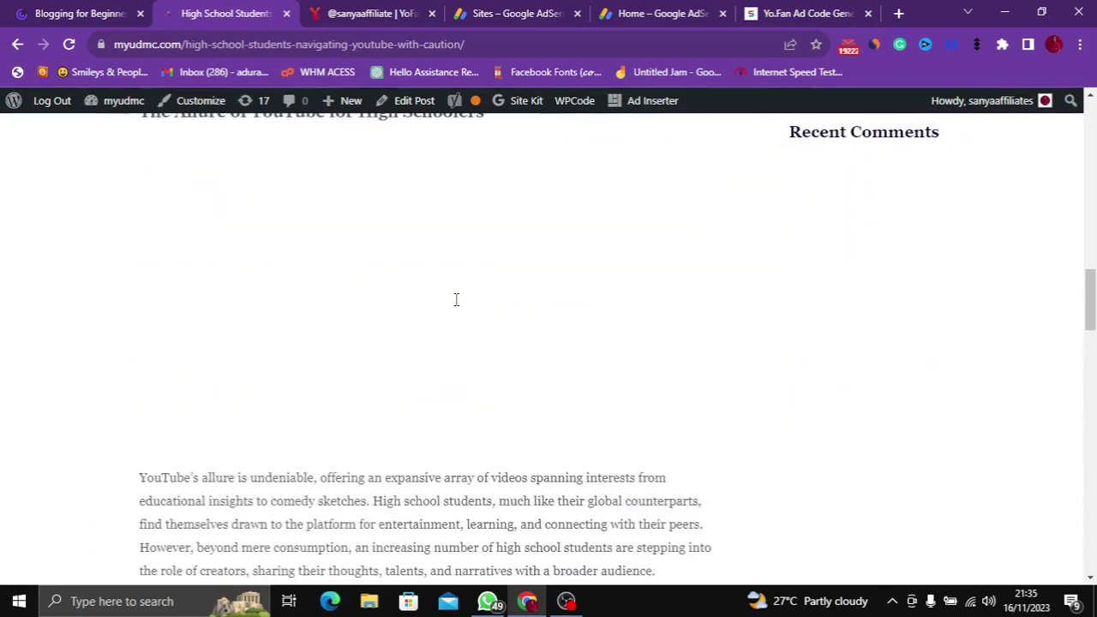
pyautogui.scroll(-10, 458, 308)
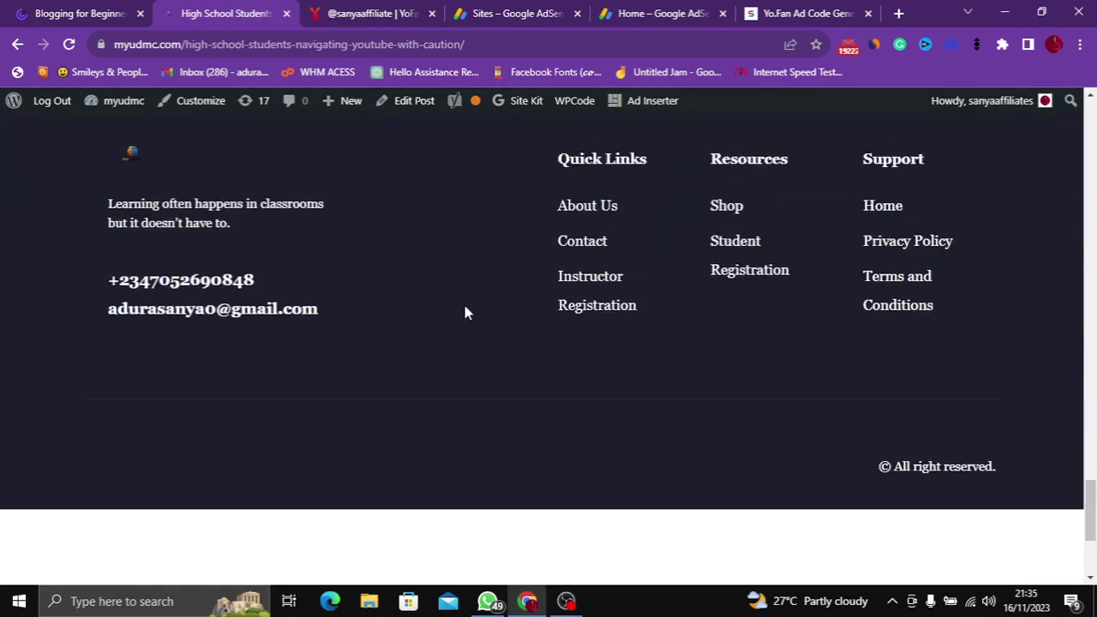
pyautogui.scroll(5, 466, 311)
pyautogui.scroll(15, 463, 308)
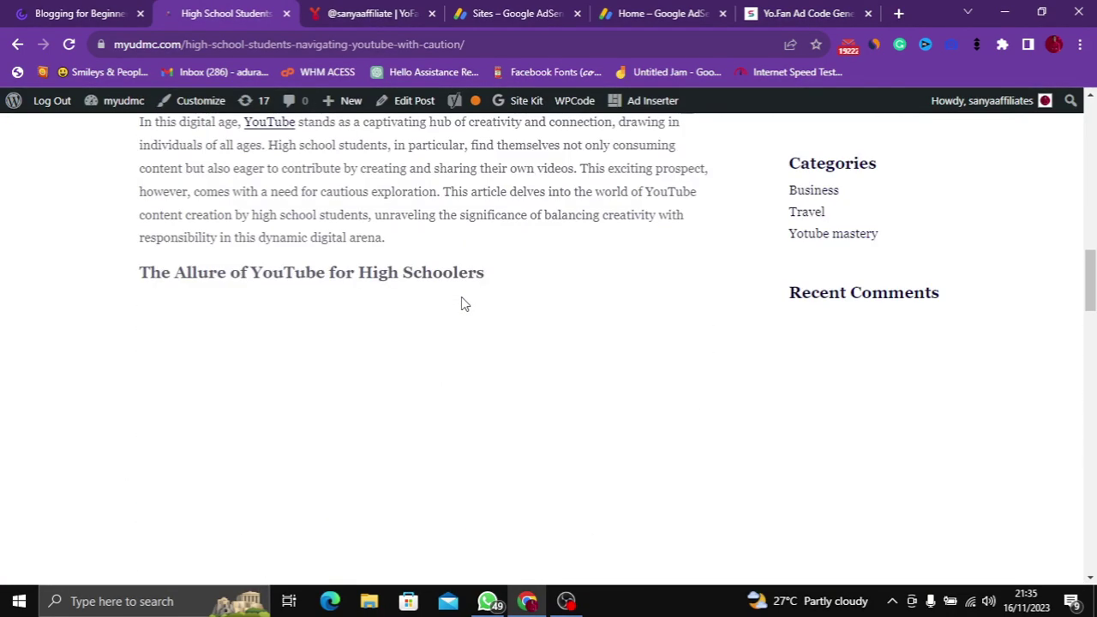
pyautogui.scroll(5, 463, 306)
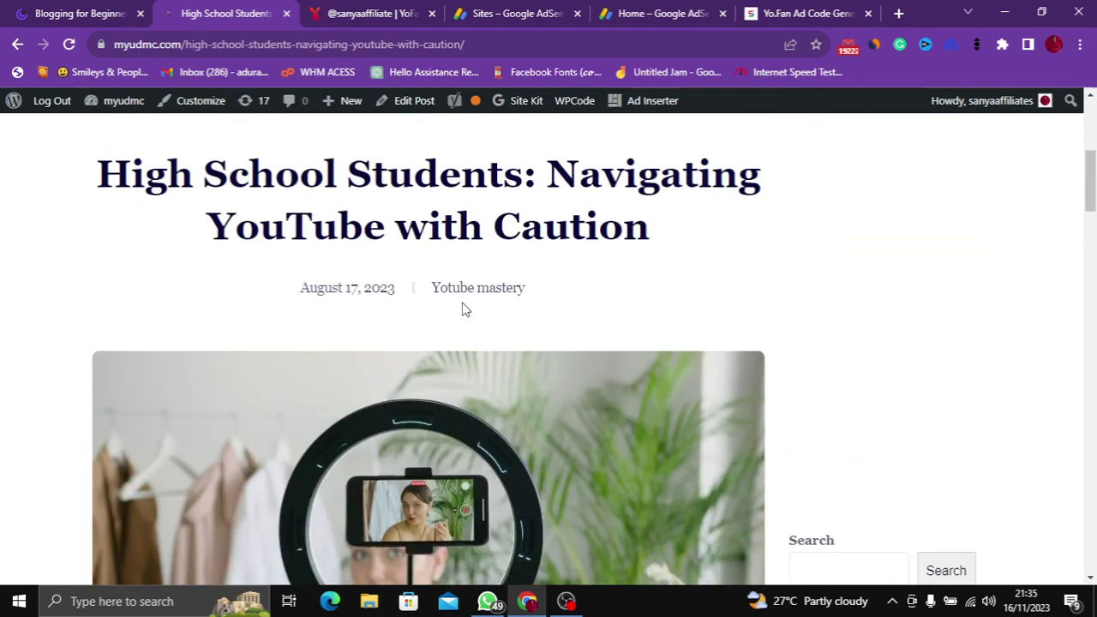
pyautogui.scroll(3, 458, 302)
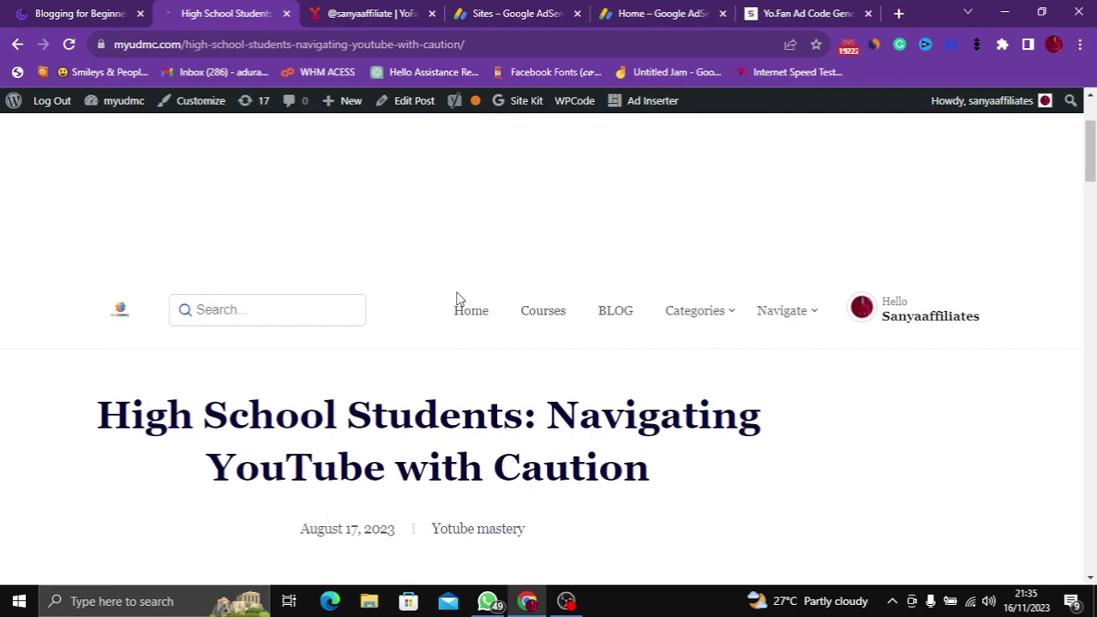
pyautogui.click(78, 8)
pyautogui.scroll(9, 499, 247)
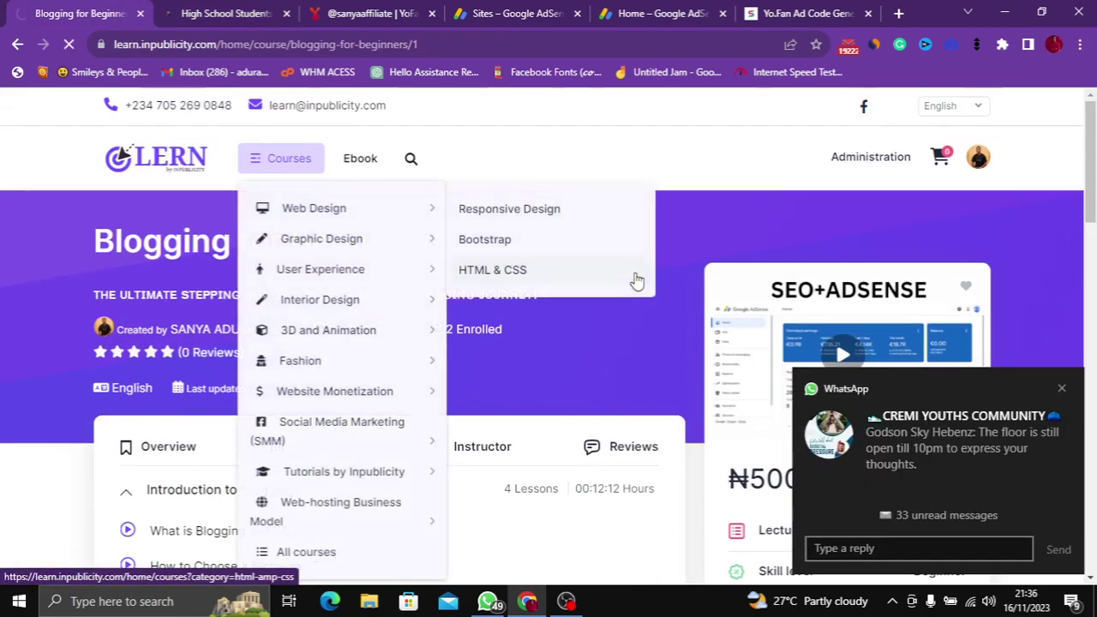
# Look over the Google AdSense / Adx Arbitrage Mentorship course page from the Learn by Inpublicity home page.
pyautogui.click(637, 281)
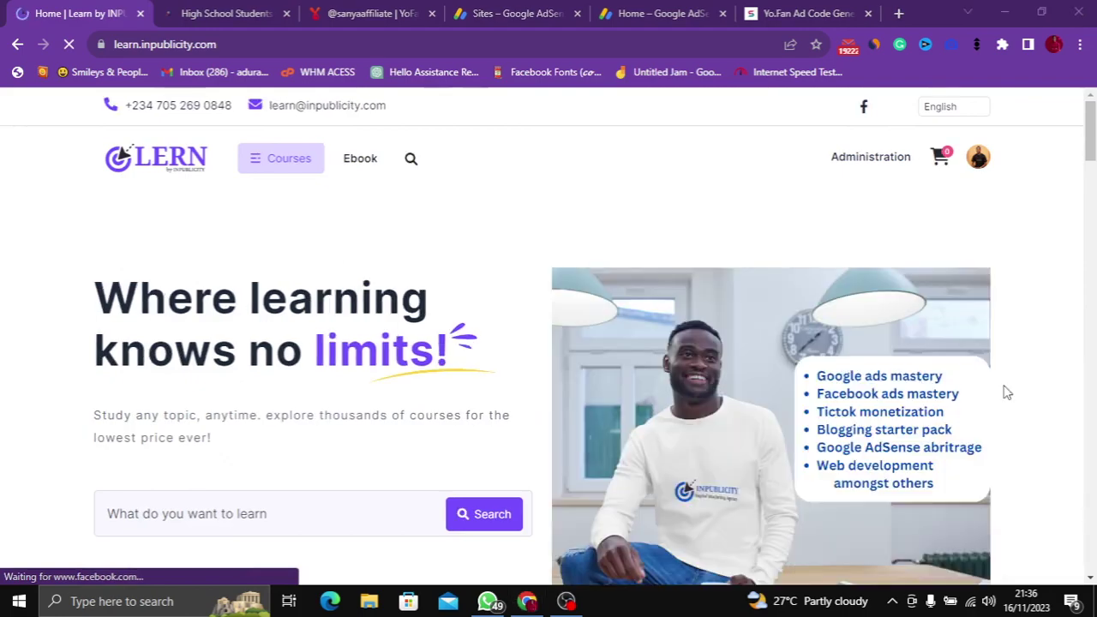
pyautogui.scroll(-3, 769, 358)
pyautogui.scroll(-12, 769, 358)
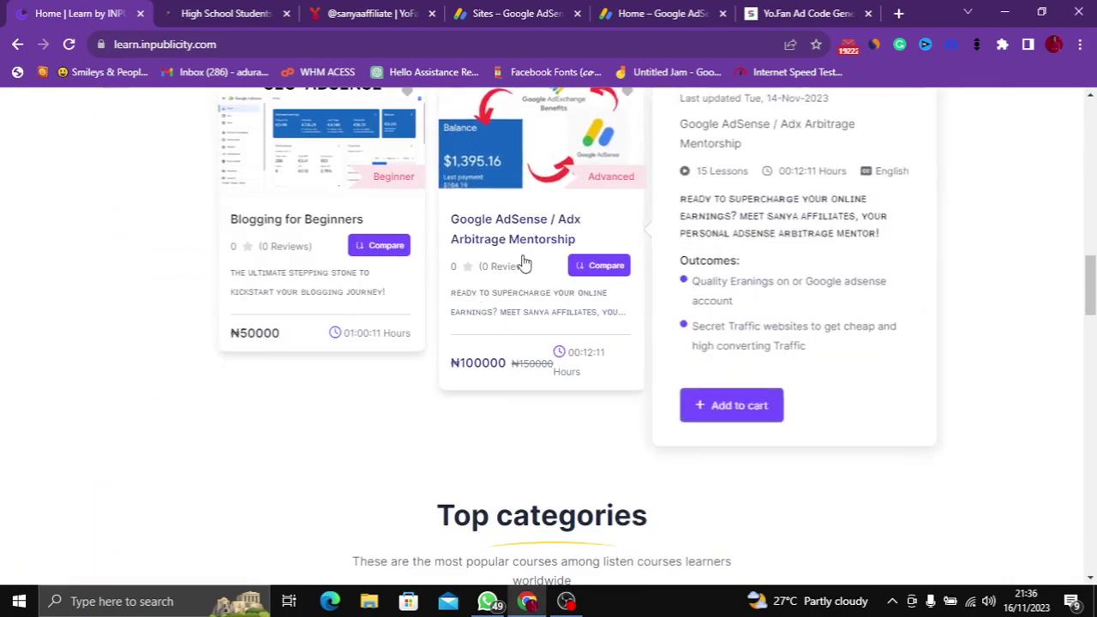
pyautogui.scroll(2, 532, 334)
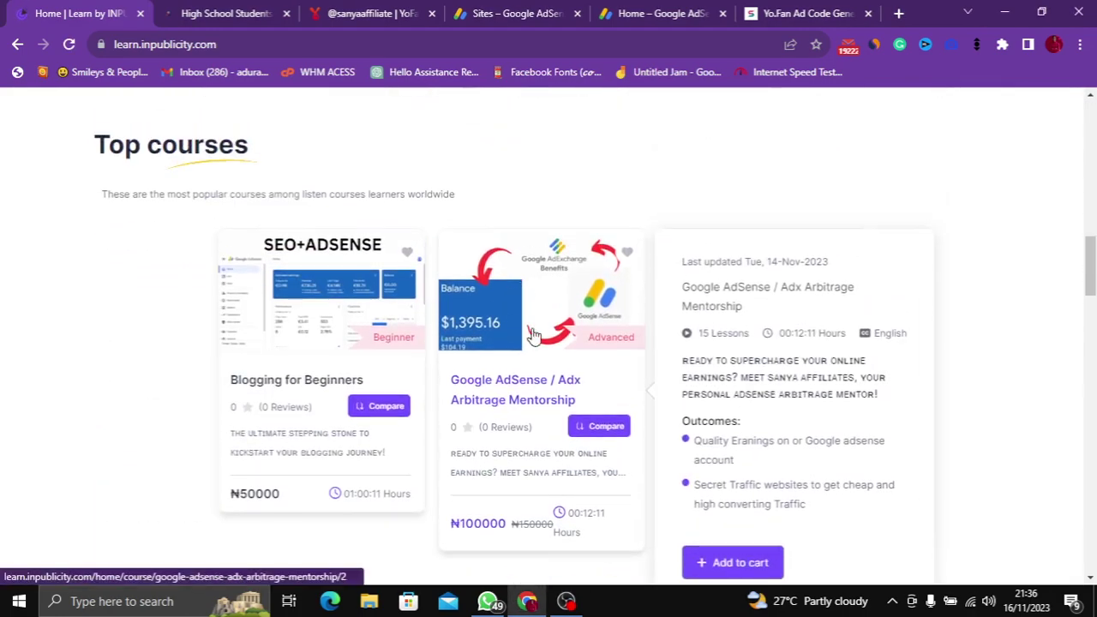
pyautogui.click(514, 403)
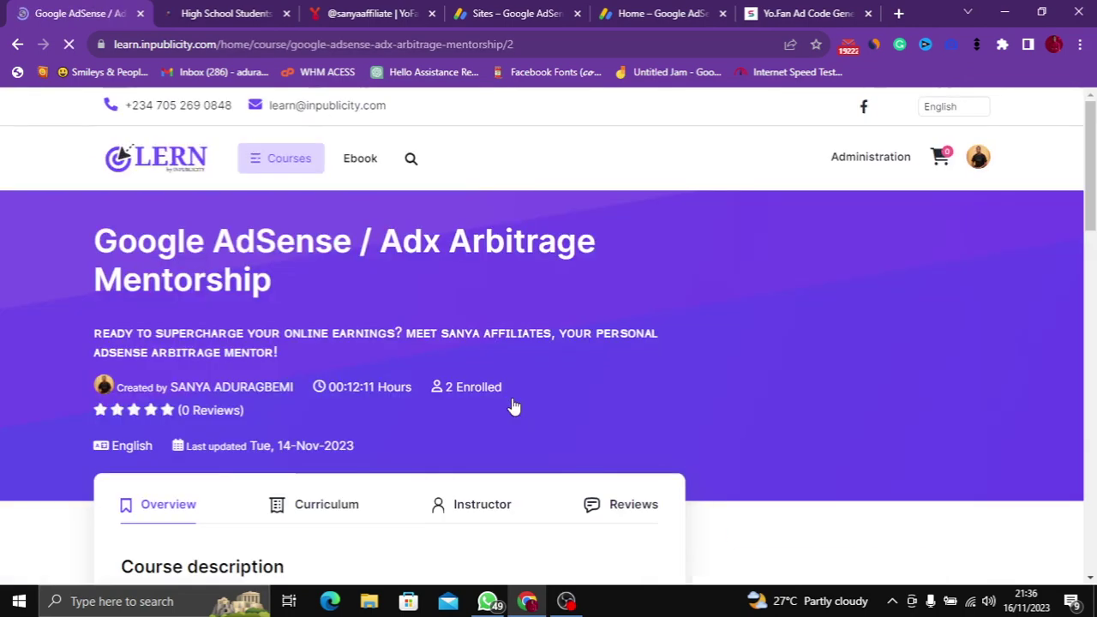
pyautogui.scroll(-5, 513, 406)
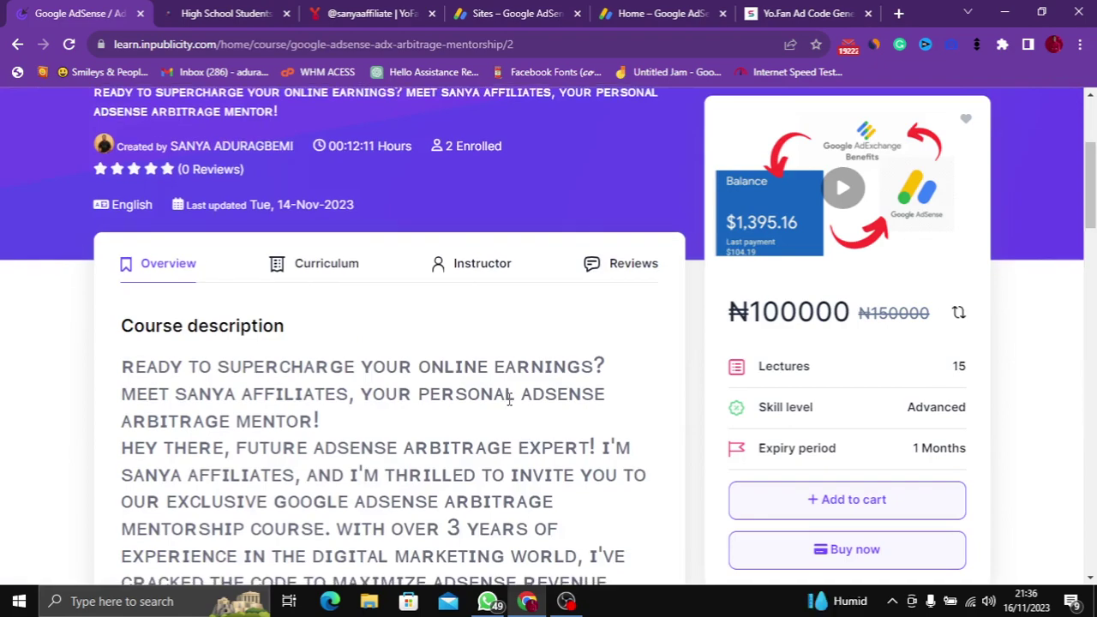
pyautogui.scroll(-12, 361, 373)
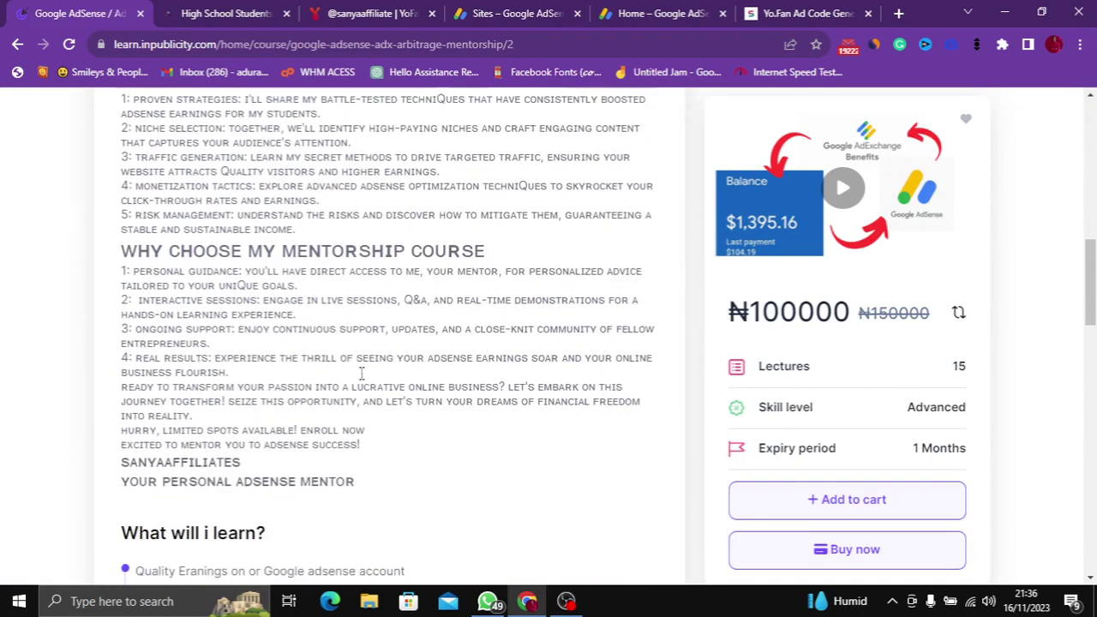
pyautogui.scroll(-3, 361, 374)
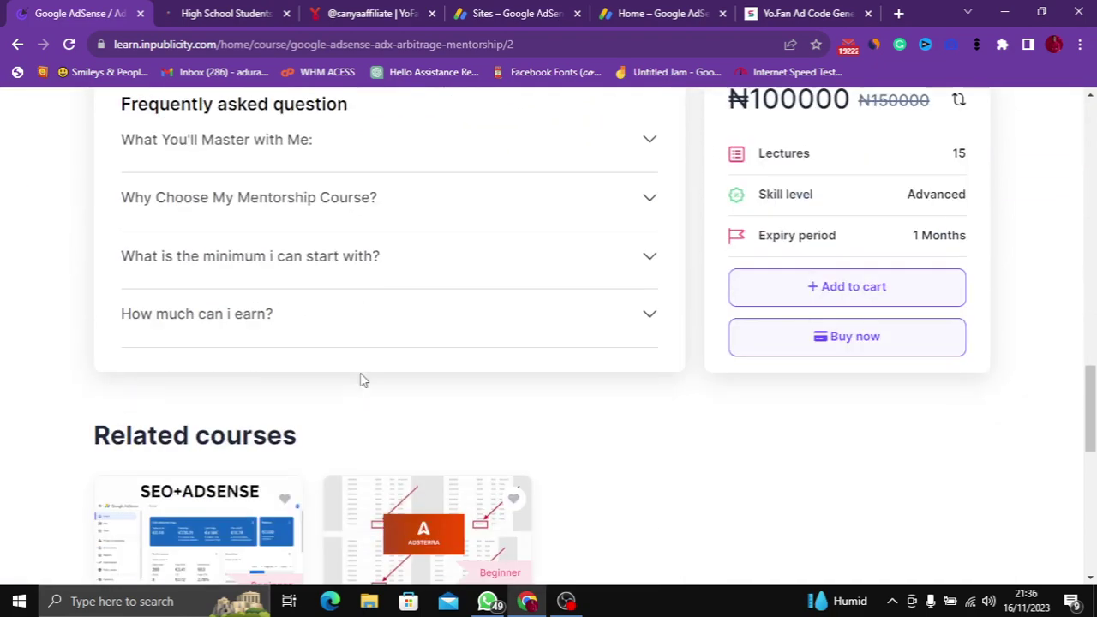
pyautogui.scroll(10, 564, 342)
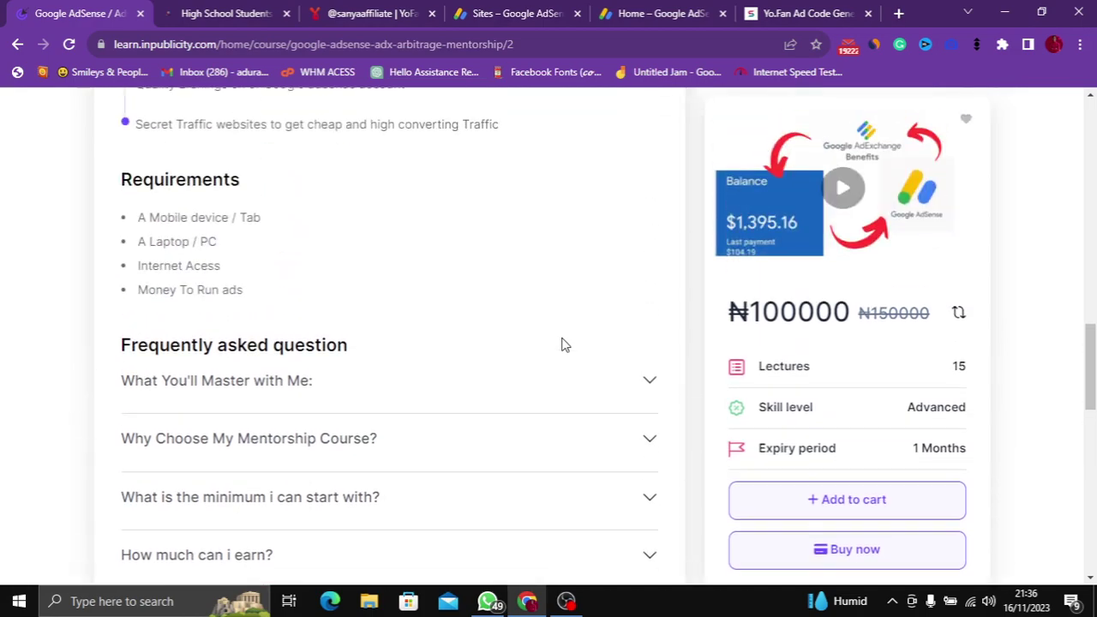
pyautogui.scroll(10, 559, 340)
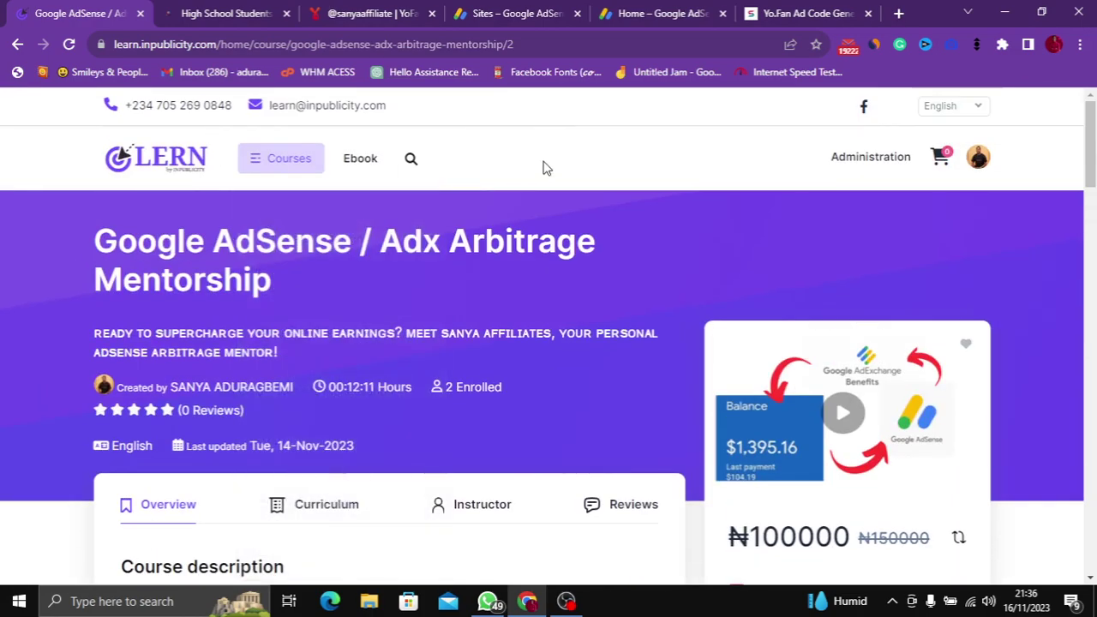
# Return to the home page and scroll down to the Top courses listing.
pyautogui.click(197, 164)
pyautogui.scroll(-4, 525, 382)
pyautogui.scroll(-10, 529, 396)
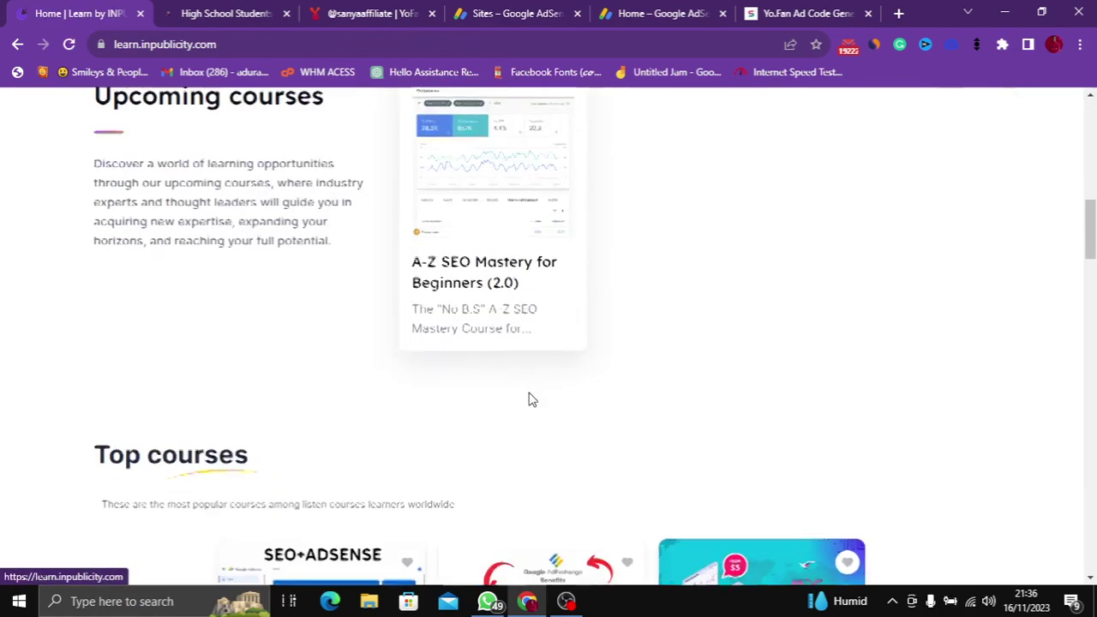